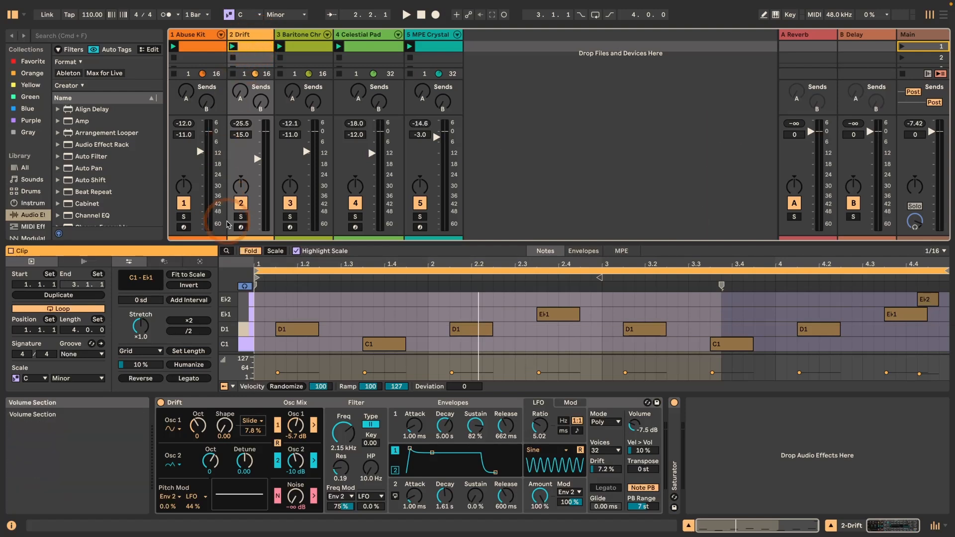
# Start Session recording with the Drift track armed and Automation Arm enabled
pyautogui.click(241, 228)
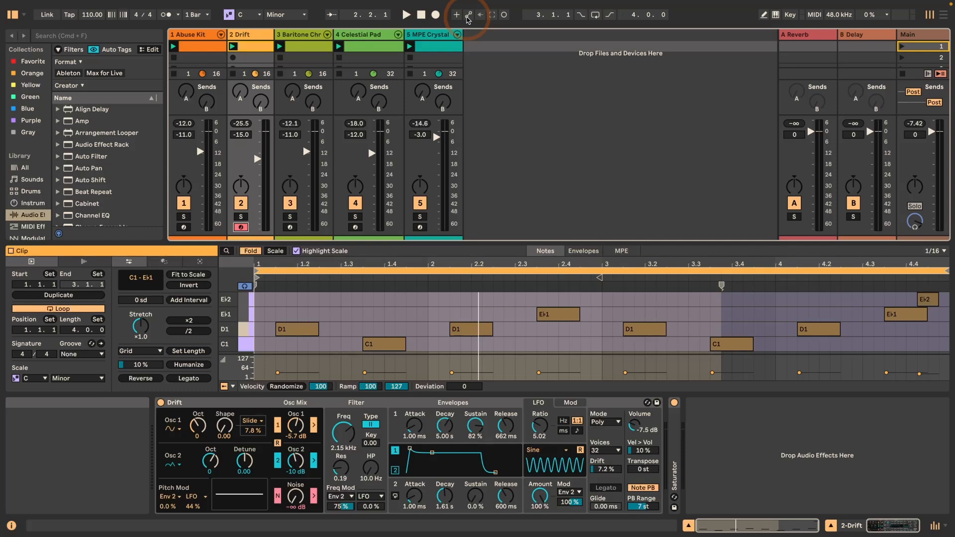
pyautogui.moveTo(468, 17)
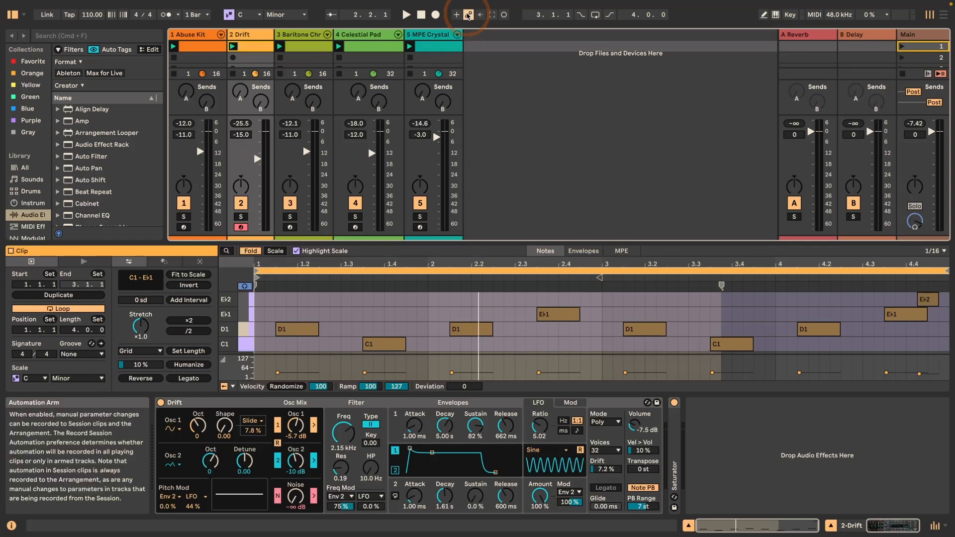
pyautogui.click(503, 15)
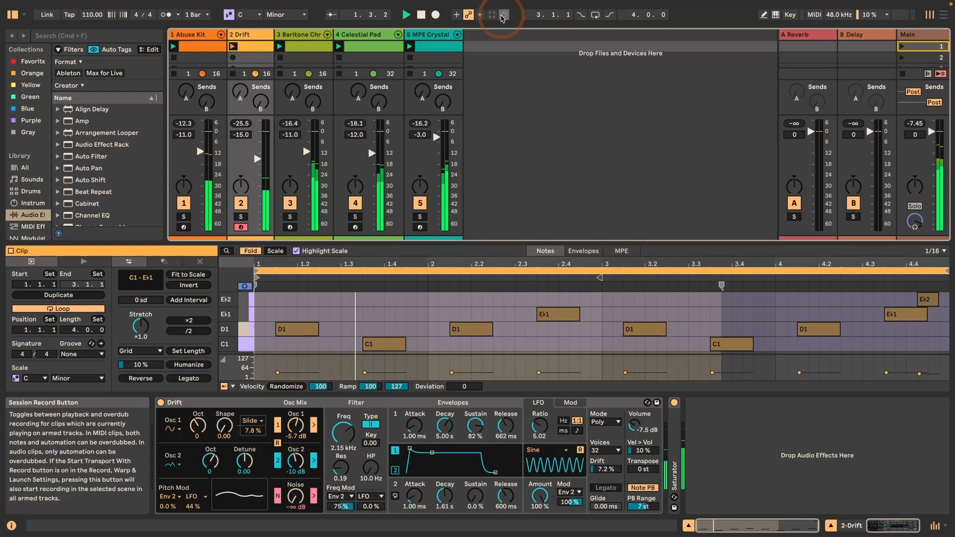
# Record automation of Drift's oscillator 1 Shape and Noise gain into the playing clip, then stop playback
pyautogui.moveTo(222, 430); pyautogui.dragTo(193, 474)
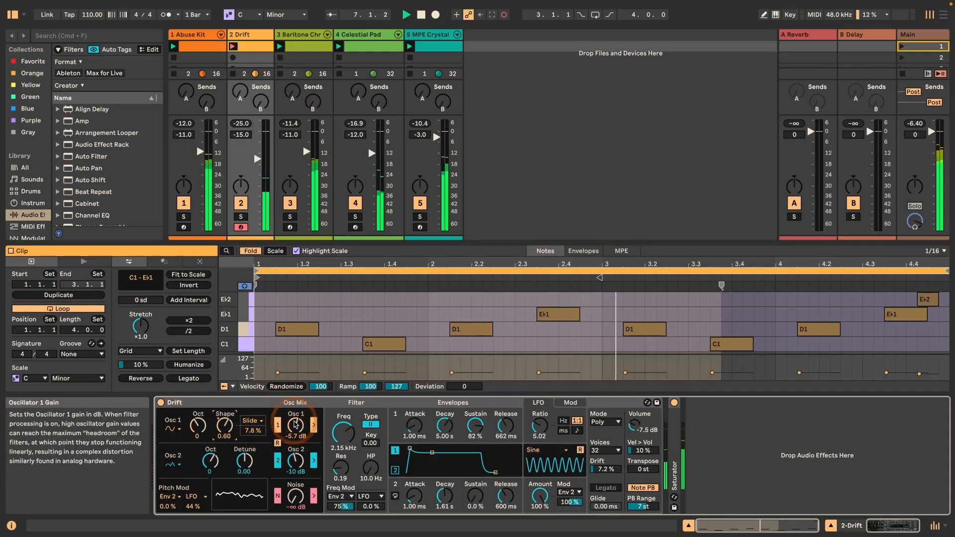
pyautogui.moveTo(295, 496); pyautogui.dragTo(295, 521)
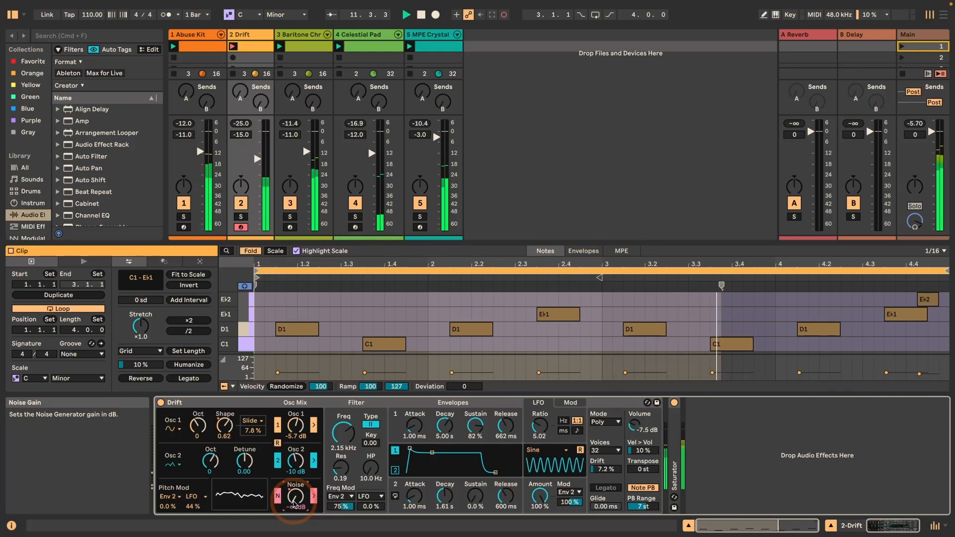
pyautogui.press('space')
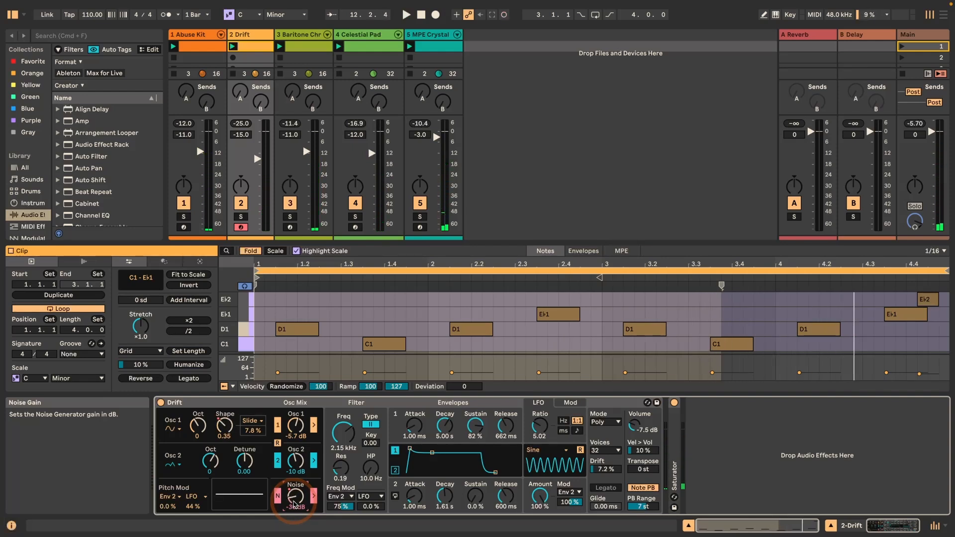
pyautogui.click(219, 421)
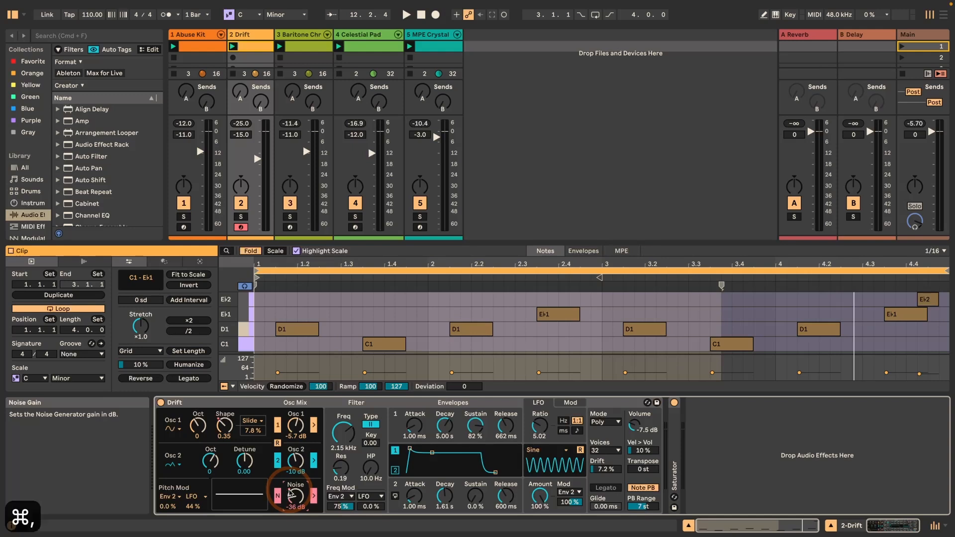
# Set Session automation to record in All Tracks in the Record, Warp & Launch settings
pyautogui.press('super+comma')
pyautogui.click(376, 244)
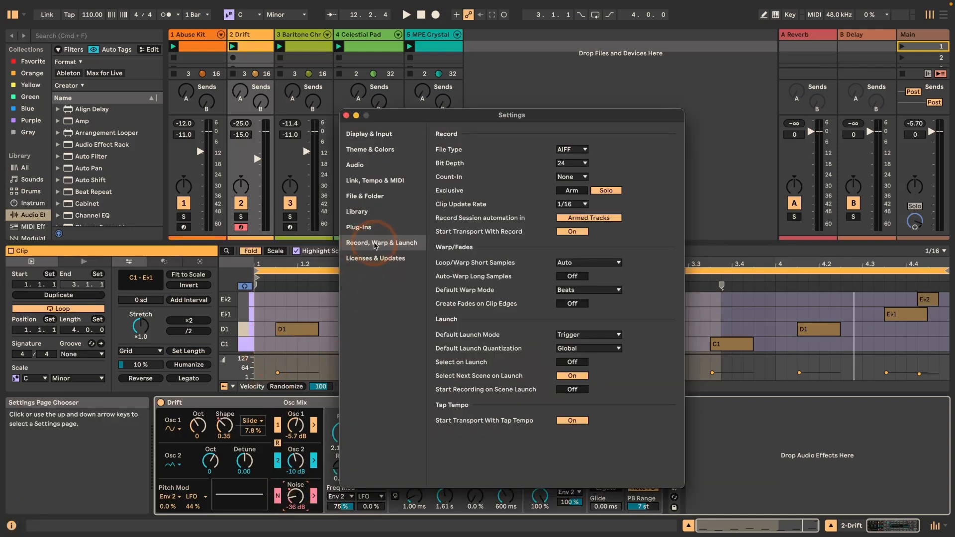
pyautogui.click(438, 224)
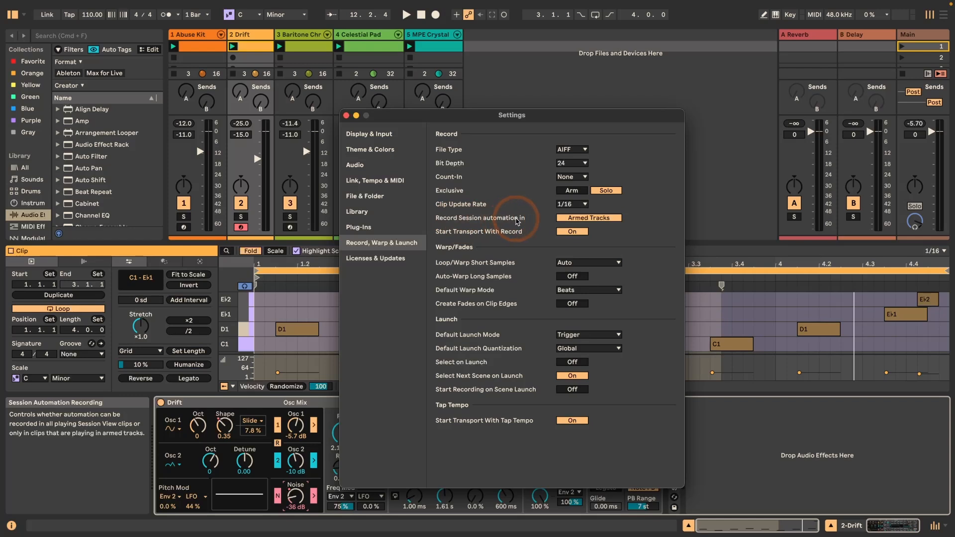
pyautogui.click(580, 219)
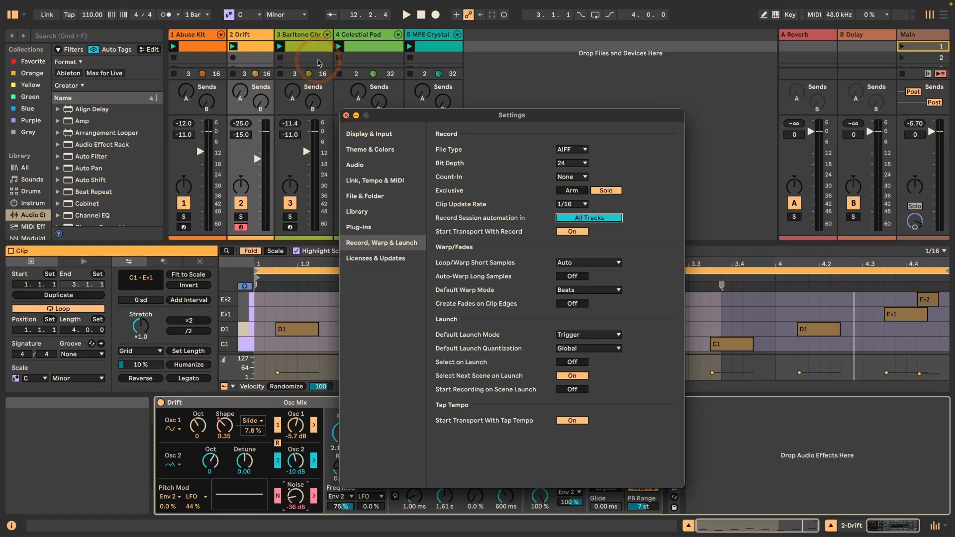
pyautogui.click(346, 115)
# Record Formant Color macro automation into the Baritone Chromatic Corpse clip without arming its track
pyautogui.click(301, 37)
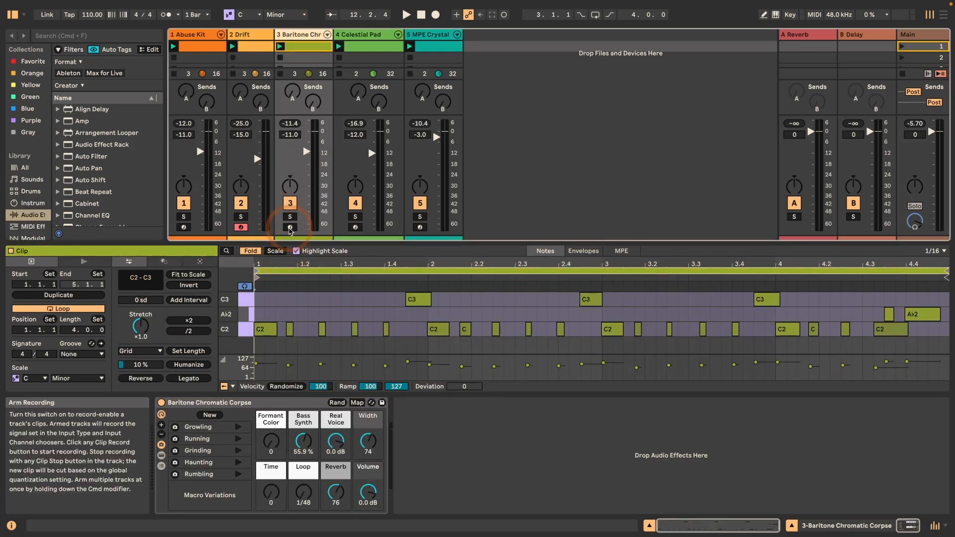
pyautogui.press('space')
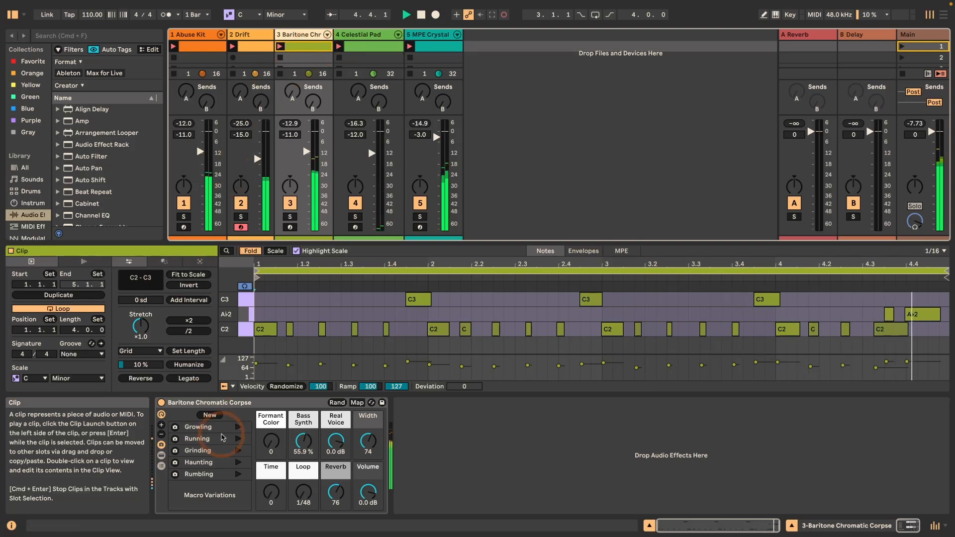
pyautogui.moveTo(270, 442)
pyautogui.mouseDown()
pyautogui.moveTo(270, 391)
pyautogui.moveTo(268, 447)
pyautogui.mouseUp()
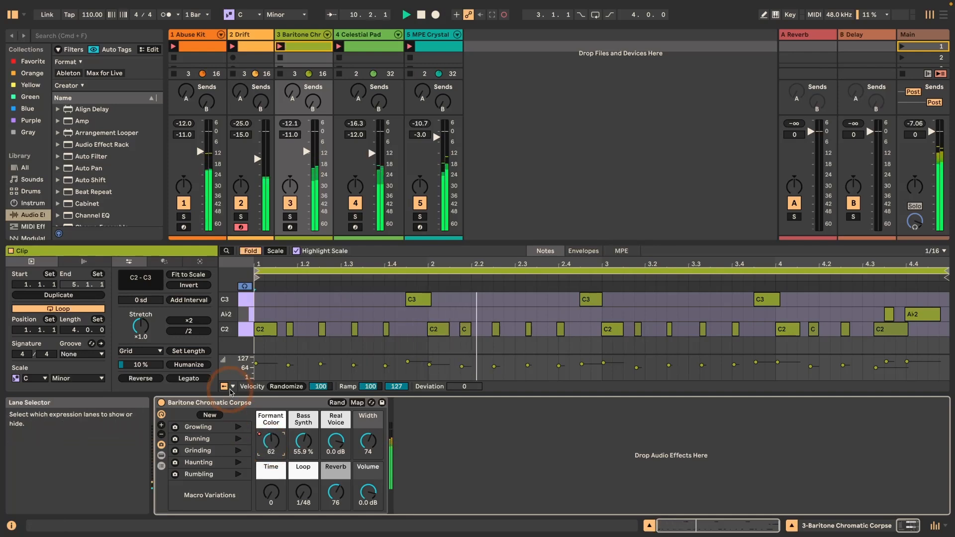
pyautogui.click(193, 100)
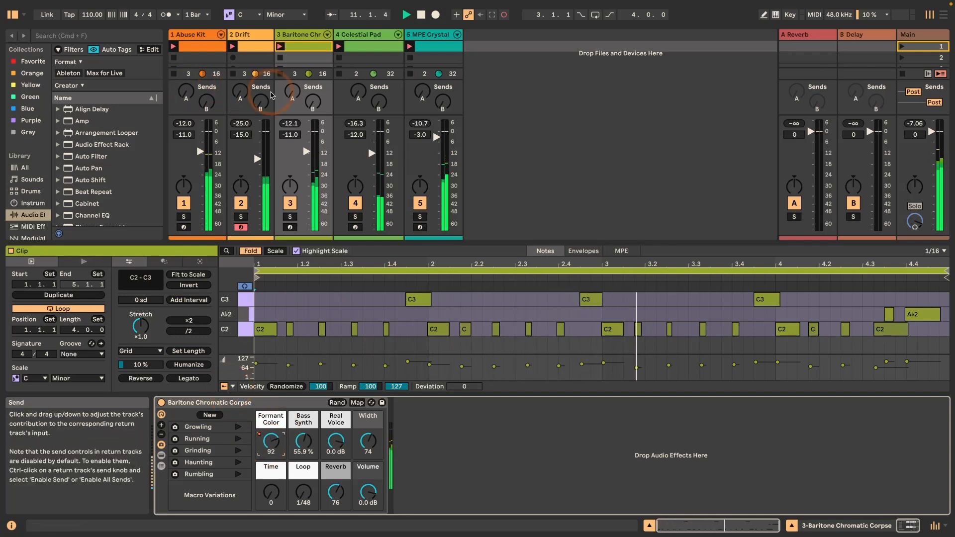
# Record panning automation on the Celestial Pad track and stop playback
pyautogui.click(355, 187)
pyautogui.moveTo(355, 187)
pyautogui.mouseDown()
pyautogui.moveTo(357, 198)
pyautogui.moveTo(356, 190)
pyautogui.mouseUp()
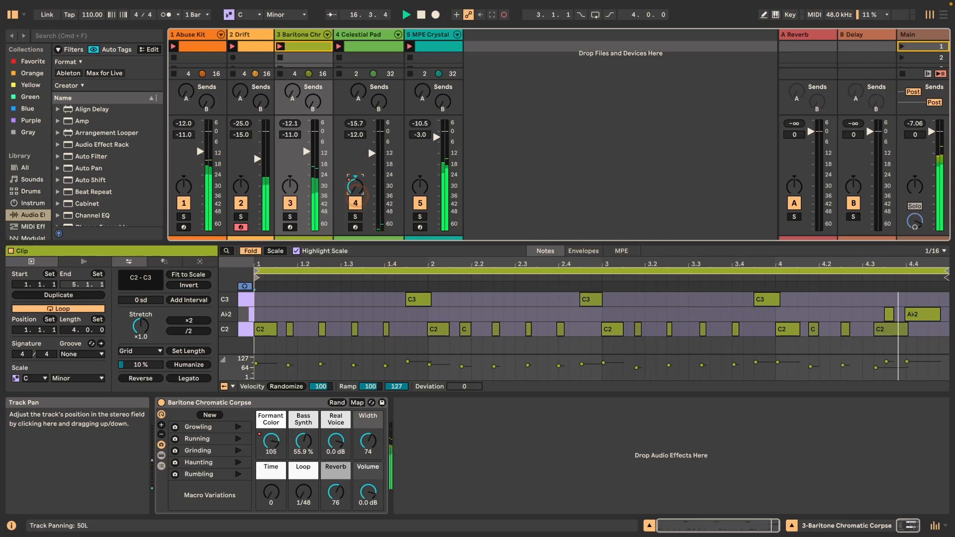
pyautogui.doubleClick(355, 187)
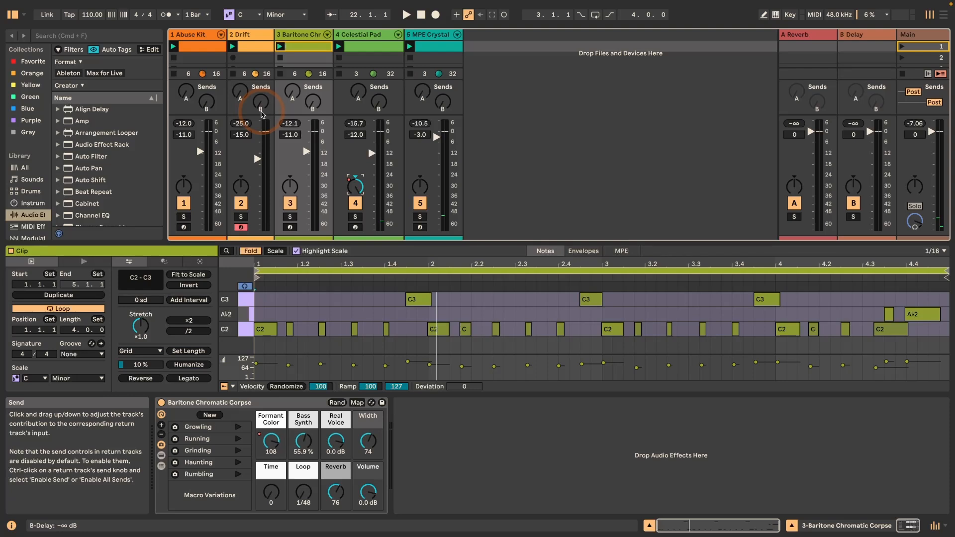
# Review the Record Session automation option in the settings
pyautogui.press('super+comma')
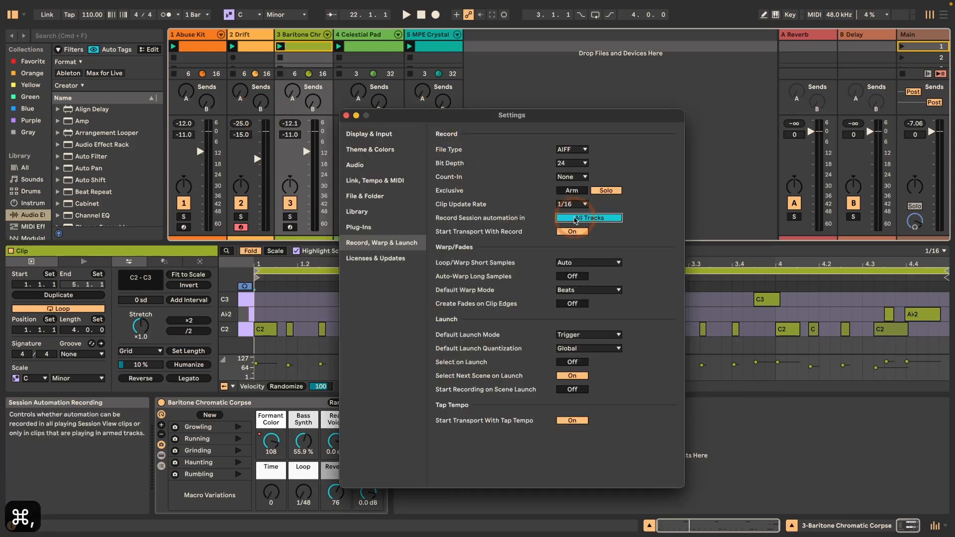
pyautogui.click(347, 115)
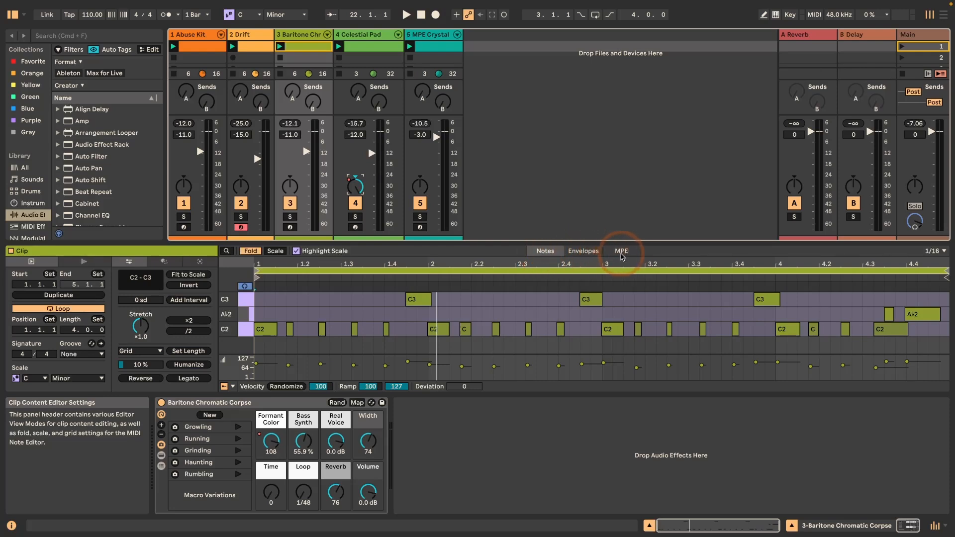
# Open the Baritone clip's envelopes and examine the recorded Formant Color automation
pyautogui.click(584, 252)
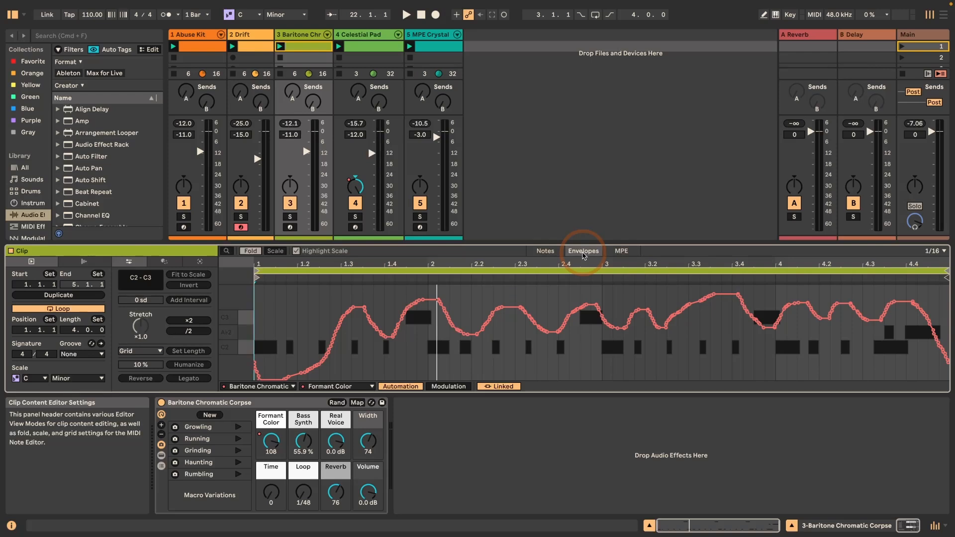
pyautogui.click(288, 365)
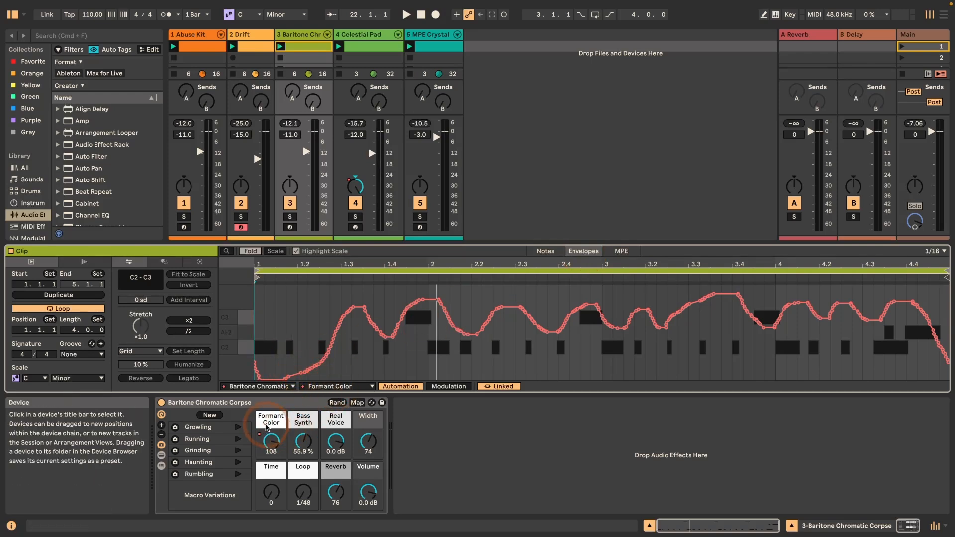
pyautogui.click(254, 437)
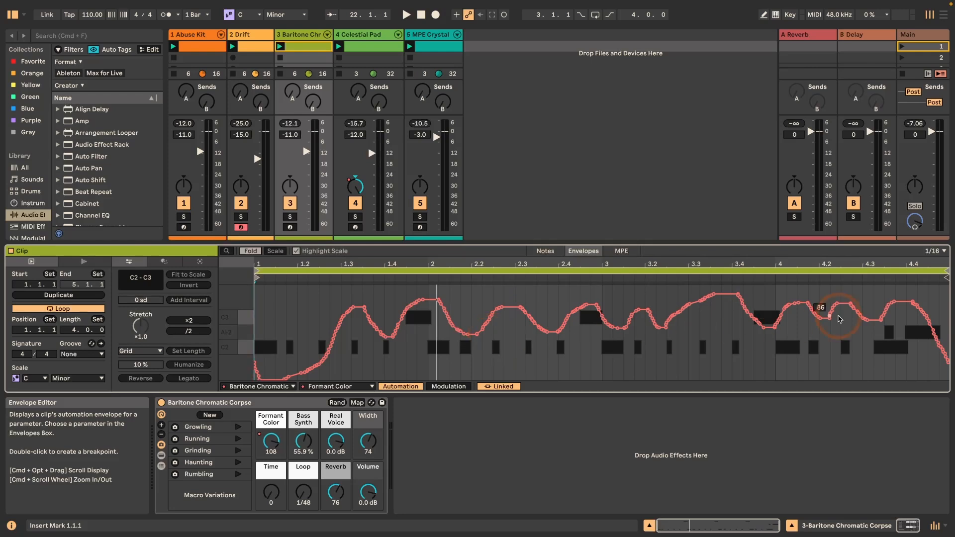
pyautogui.click(340, 315)
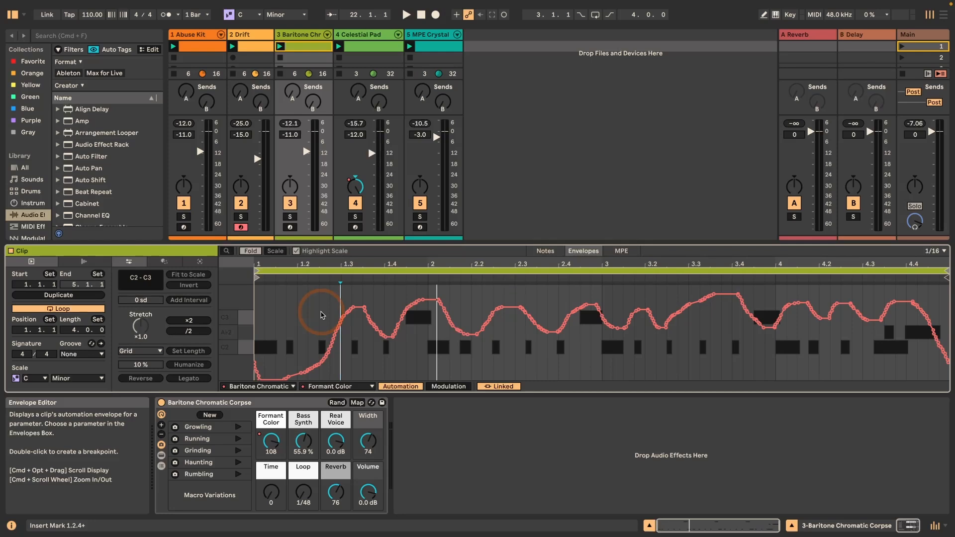
# Simplify the entire Formant Color automation envelope of the Baritone clip
pyautogui.press('super+a')
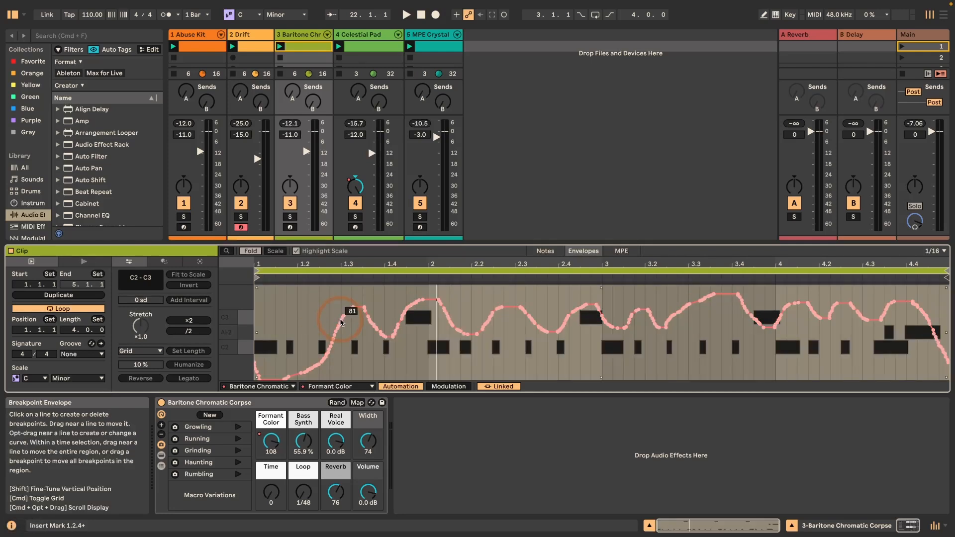
pyautogui.rightClick(341, 322)
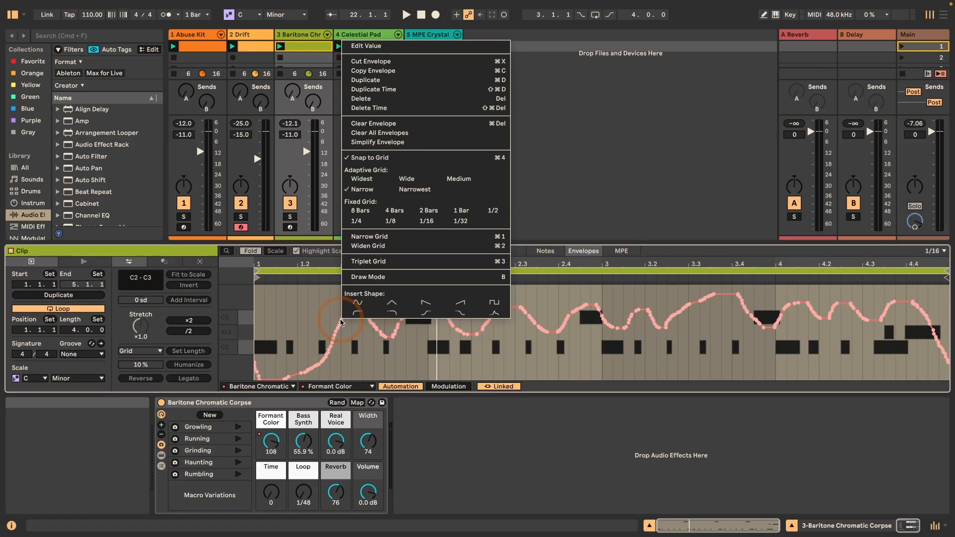
pyautogui.click(365, 143)
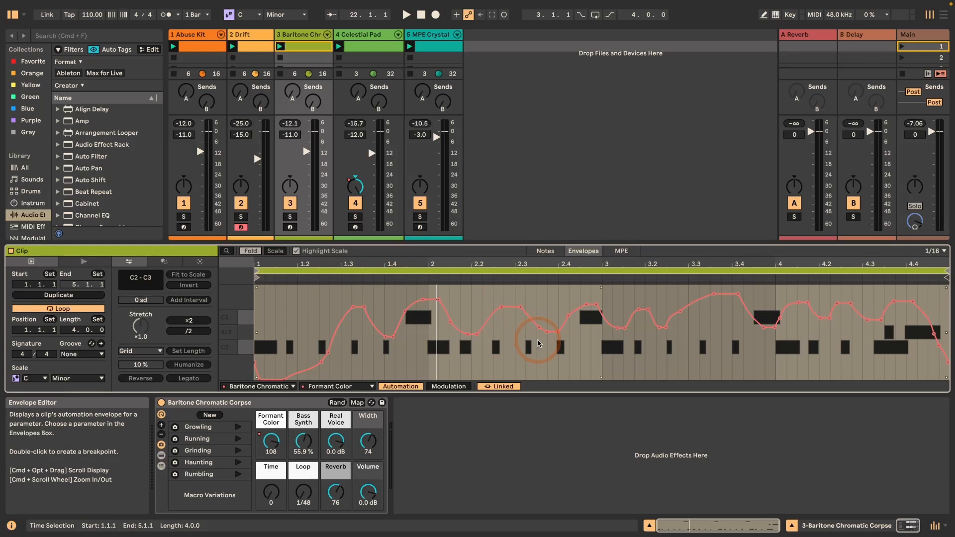
# Clear the Formant Color envelope and insert a sine shape across the first bar, from 1.1.1 to 2.1.1
pyautogui.rightClick(478, 337)
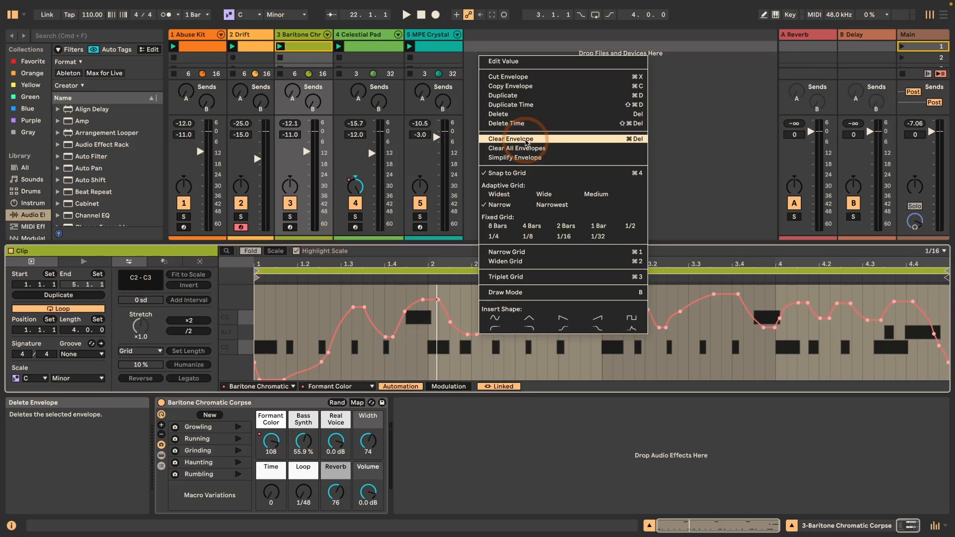
pyautogui.click(527, 143)
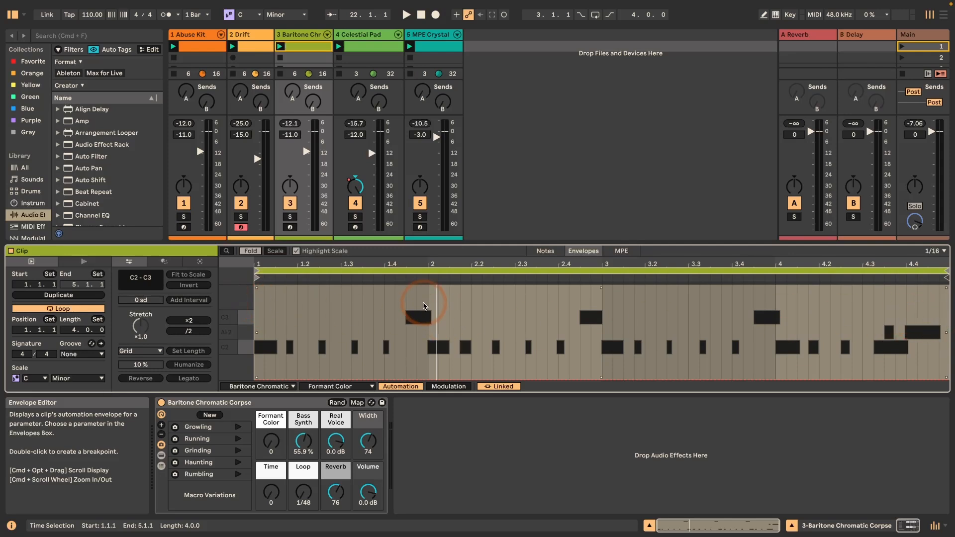
pyautogui.moveTo(428, 305); pyautogui.dragTo(267, 312)
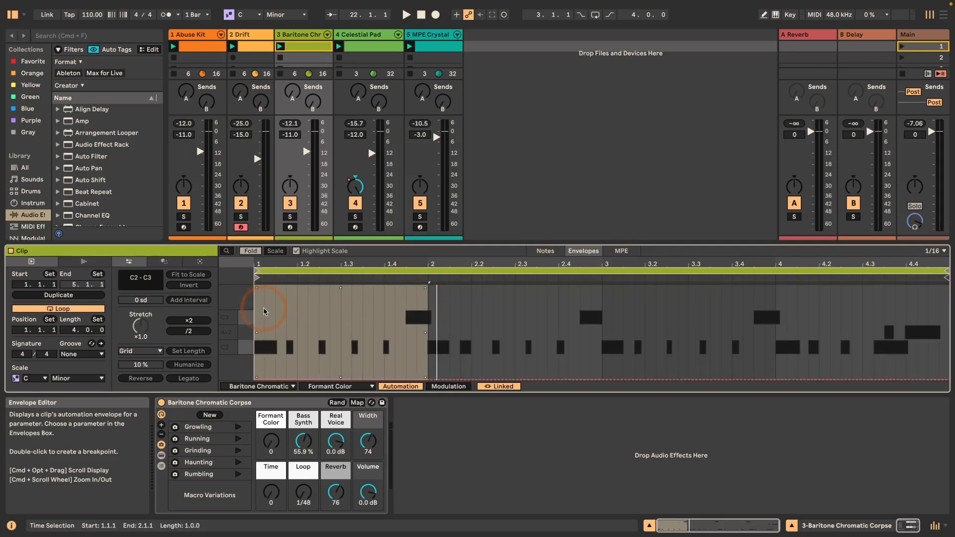
pyautogui.rightClick(269, 311)
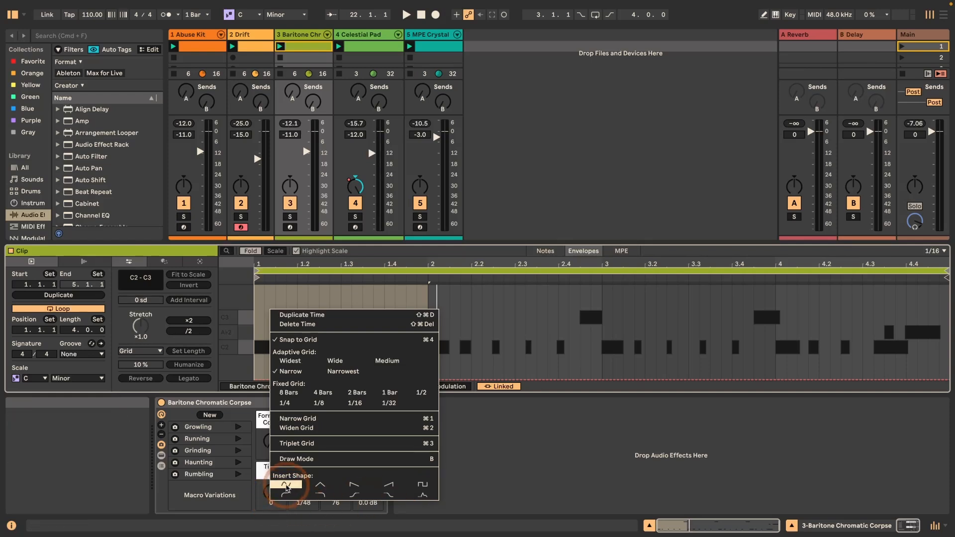
pyautogui.click(286, 485)
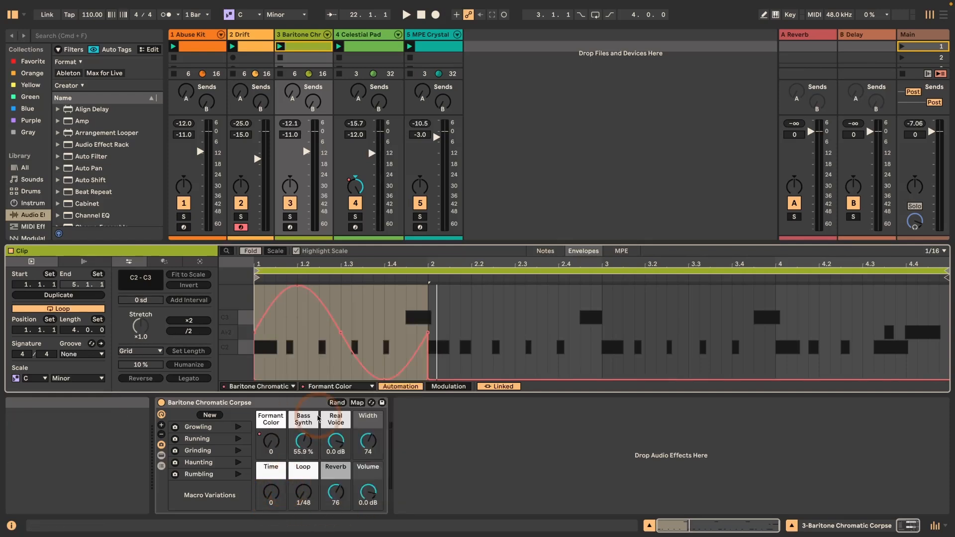
# Copy the one-bar sine envelope and paste it three times from 2.1.1 to fill the four-bar clip
pyautogui.rightClick(326, 315)
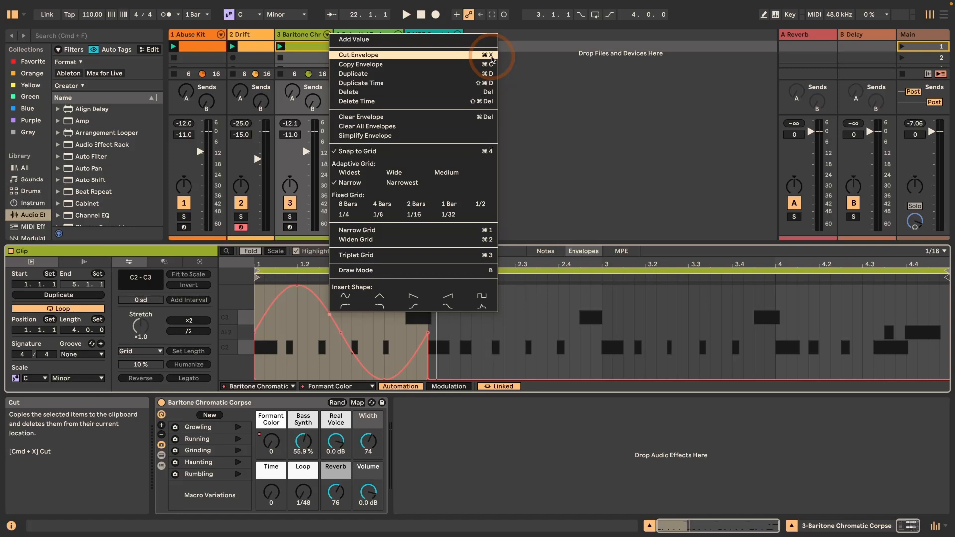
pyautogui.click(488, 64)
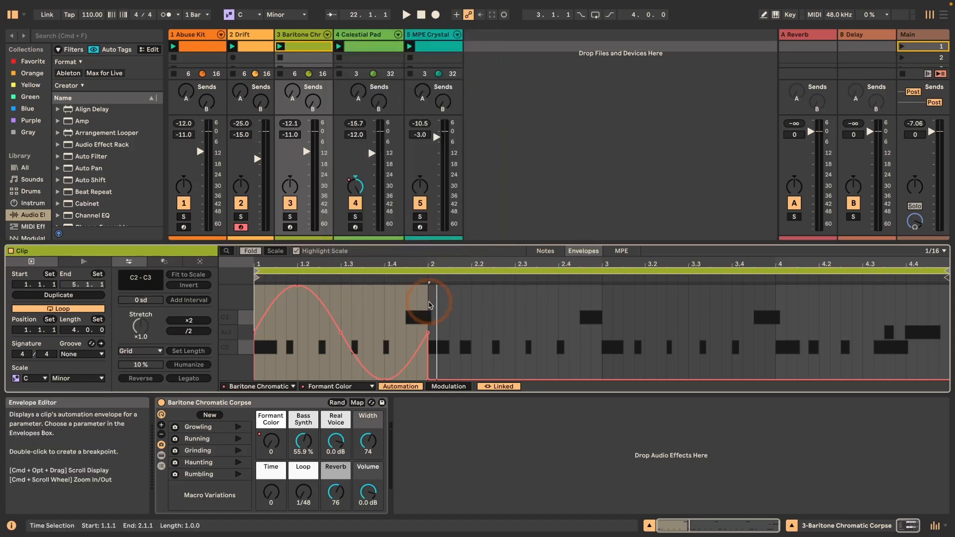
pyautogui.click(430, 303)
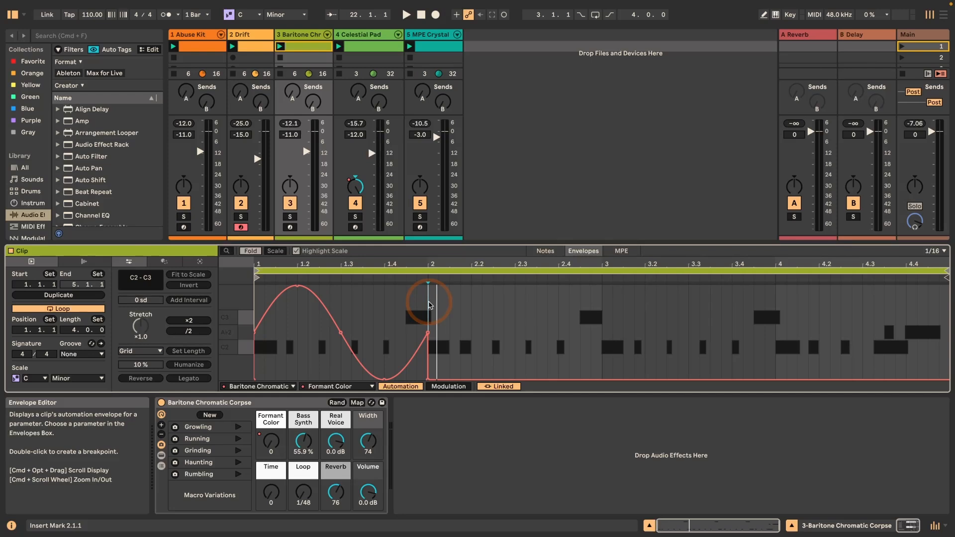
pyautogui.press('super+v')
pyautogui.press('super+v')
pyautogui.press('super+v')
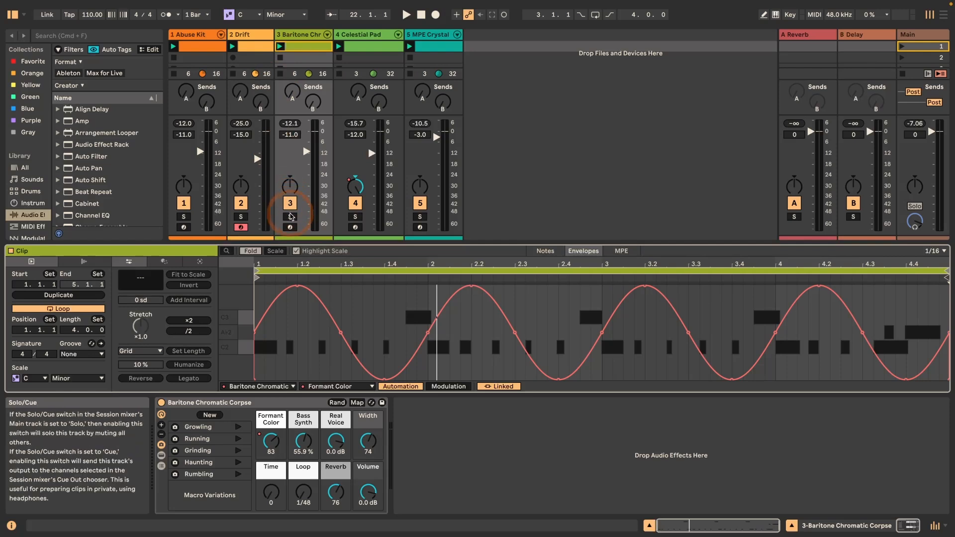
# Solo the Baritone Chromatic Corpse track and play its clip with the sine automation
pyautogui.click(291, 217)
pyautogui.press('space')
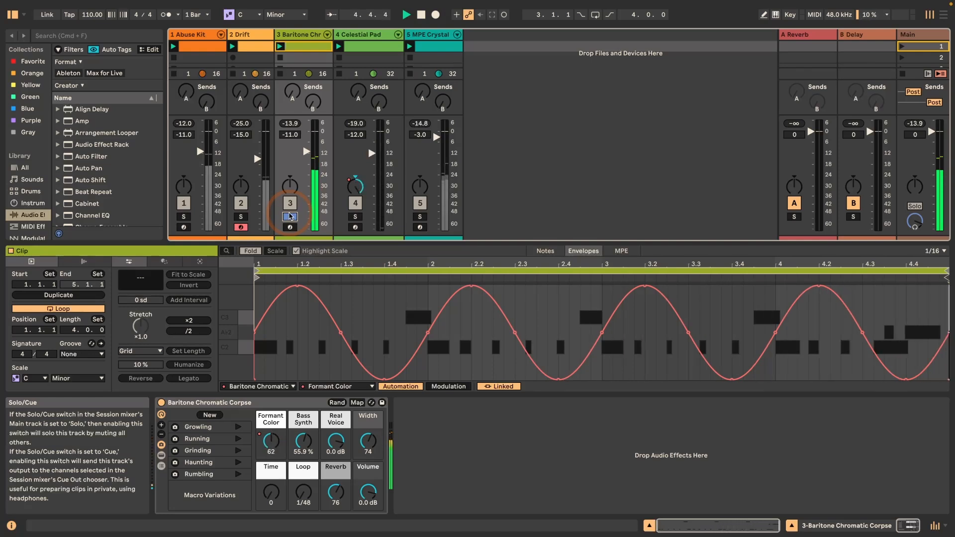
# Stop playback and compress the whole Formant Color envelope from 1.1.1–5.1.1 into the first two bars, ending at 3.1.1
pyautogui.press('space')
pyautogui.click(635, 201)
pyautogui.click(945, 322)
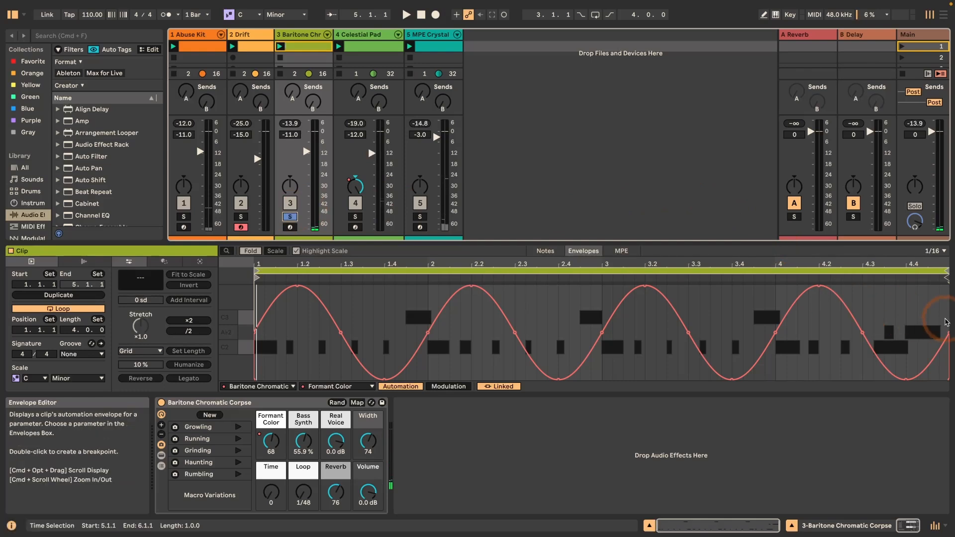
pyautogui.moveTo(947, 321); pyautogui.dragTo(254, 328)
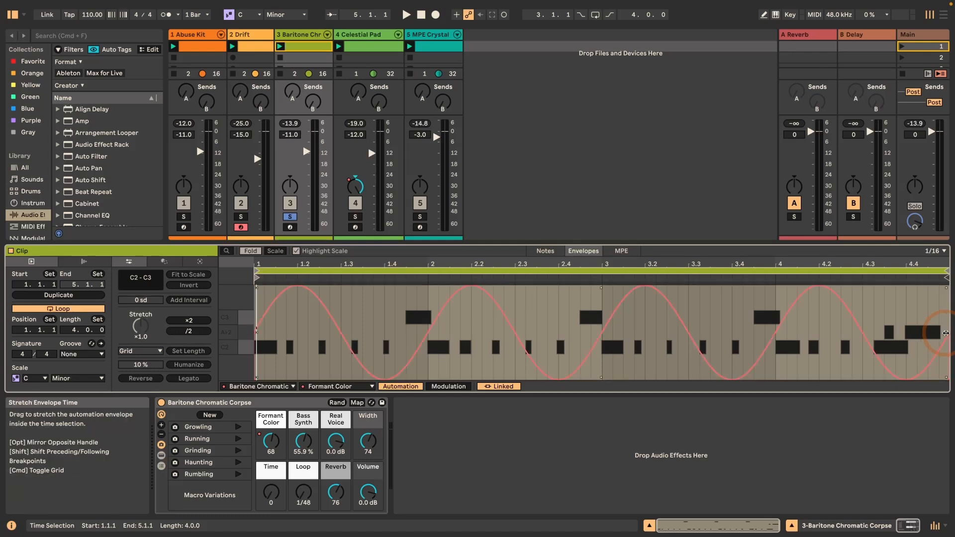
pyautogui.moveTo(944, 334); pyautogui.dragTo(602, 332)
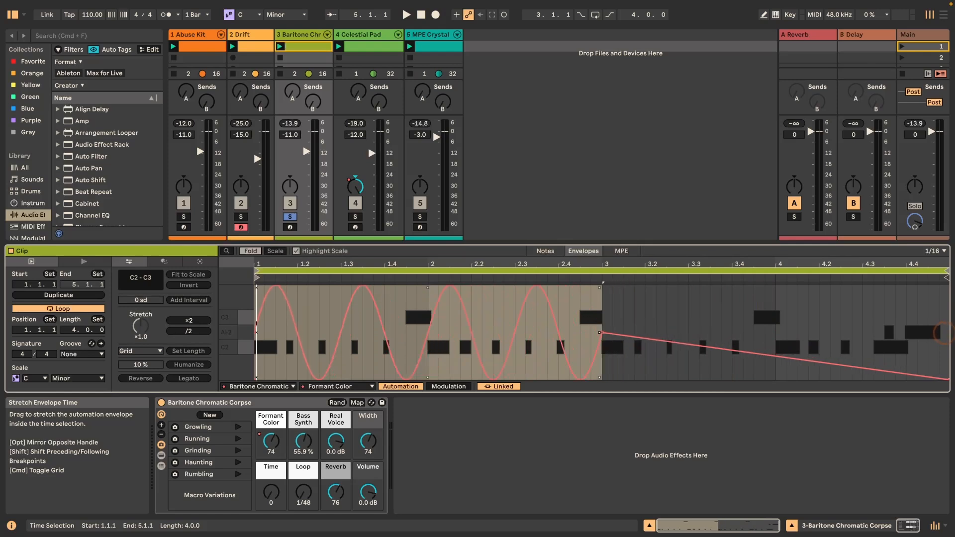
# Play the Baritone clip to hear the compressed sine automation, and stop it again
pyautogui.click(455, 308)
pyautogui.press('space')
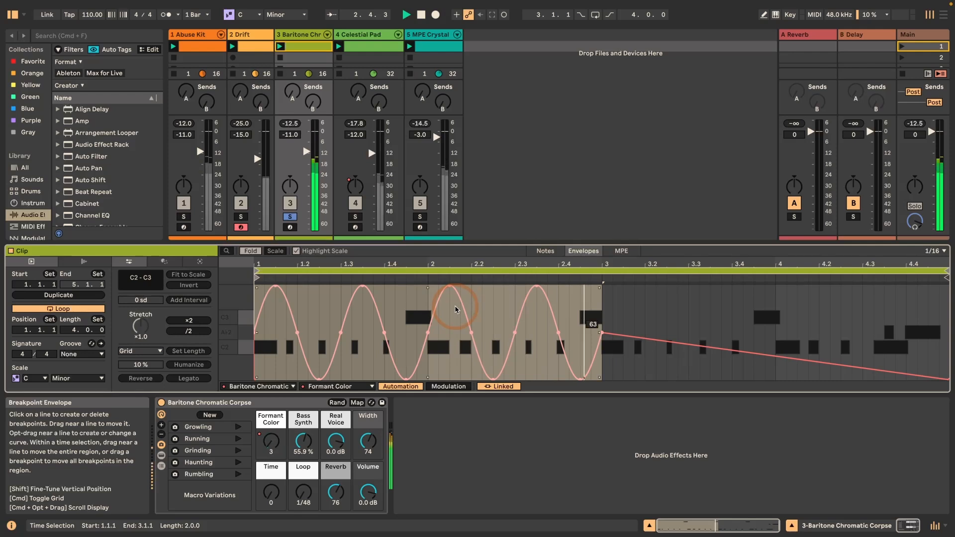
pyautogui.press('space')
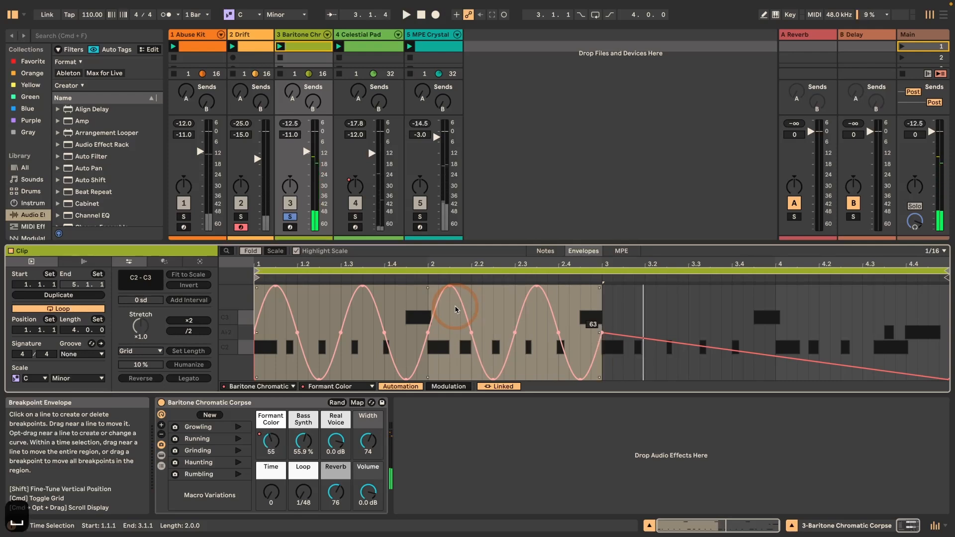
# Copy the two-bar compressed sine envelope and paste it at 3.1.1
pyautogui.press('super+c')
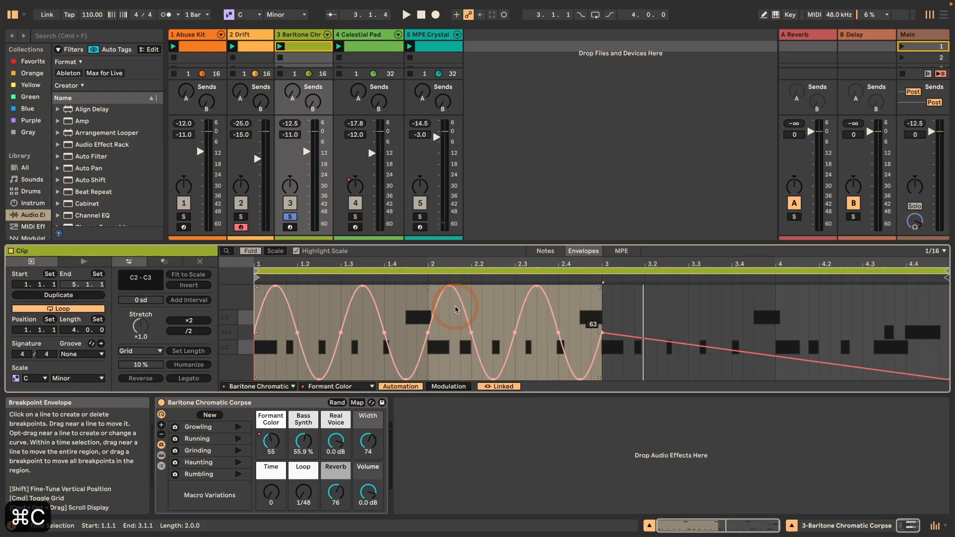
pyautogui.click(603, 300)
pyautogui.press('super+v')
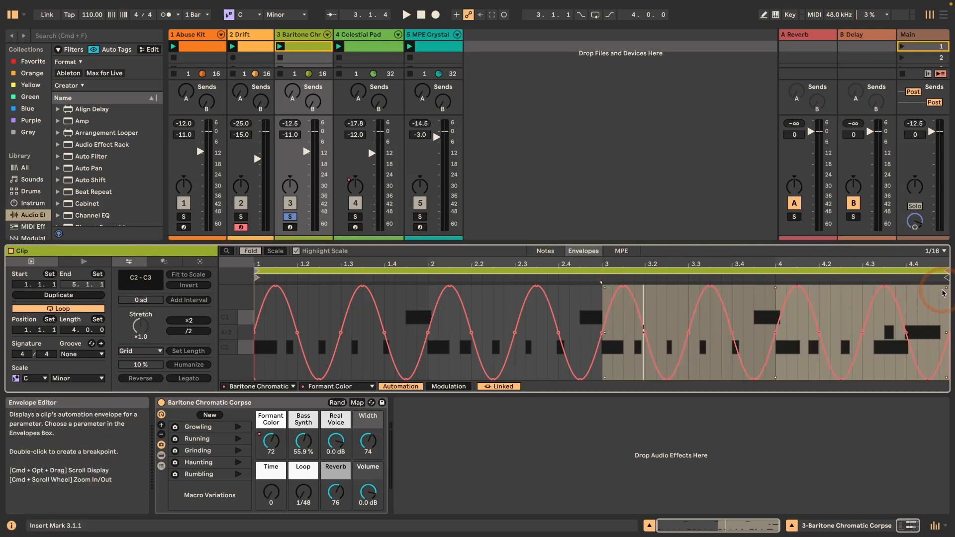
# Taper the sine envelope between 3.1.1 and 5.1.1 so its peaks and troughs narrow towards the end, and audition it
pyautogui.moveTo(946, 289); pyautogui.dragTo(945, 289)
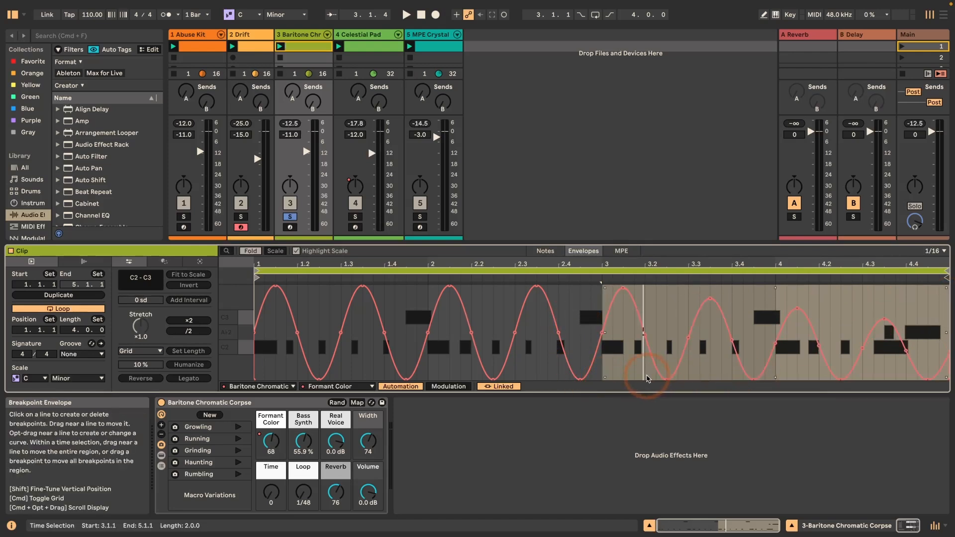
pyautogui.moveTo(945, 377); pyautogui.dragTo(945, 343)
pyautogui.press('space')
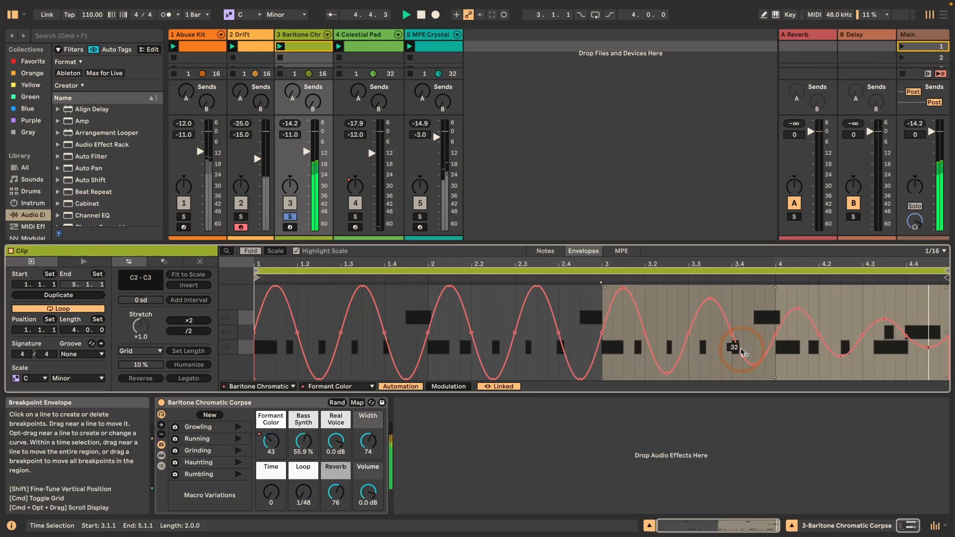
pyautogui.press('space')
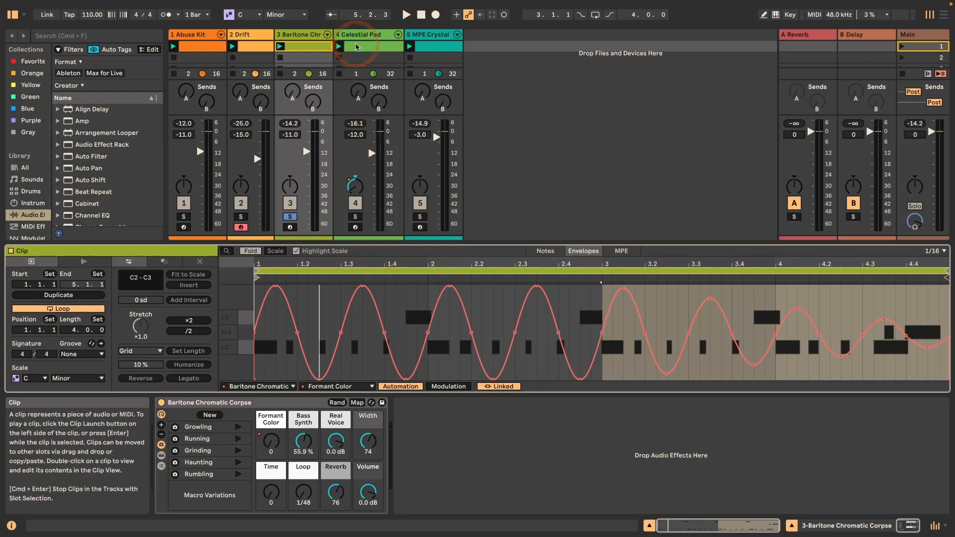
# Open the Celestial Pad clip's Track Panning envelope and shape bars 1 to 3 into a zigzag between 50L and 50R
pyautogui.click(358, 47)
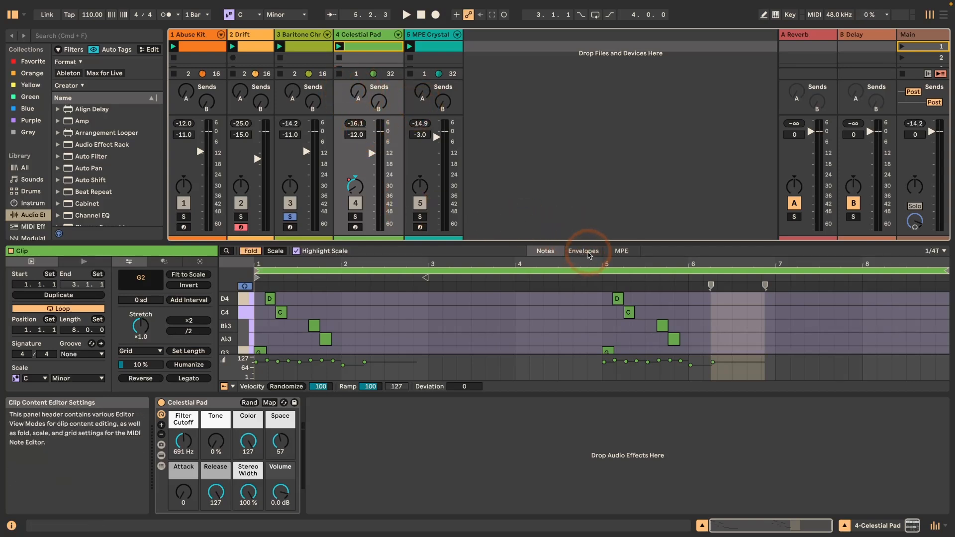
pyautogui.click(589, 252)
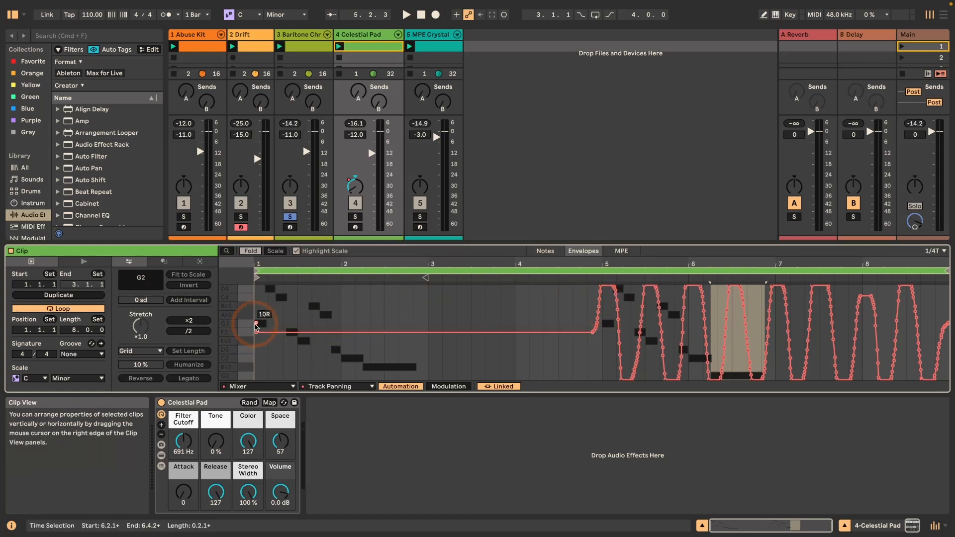
pyautogui.moveTo(273, 339); pyautogui.dragTo(340, 379)
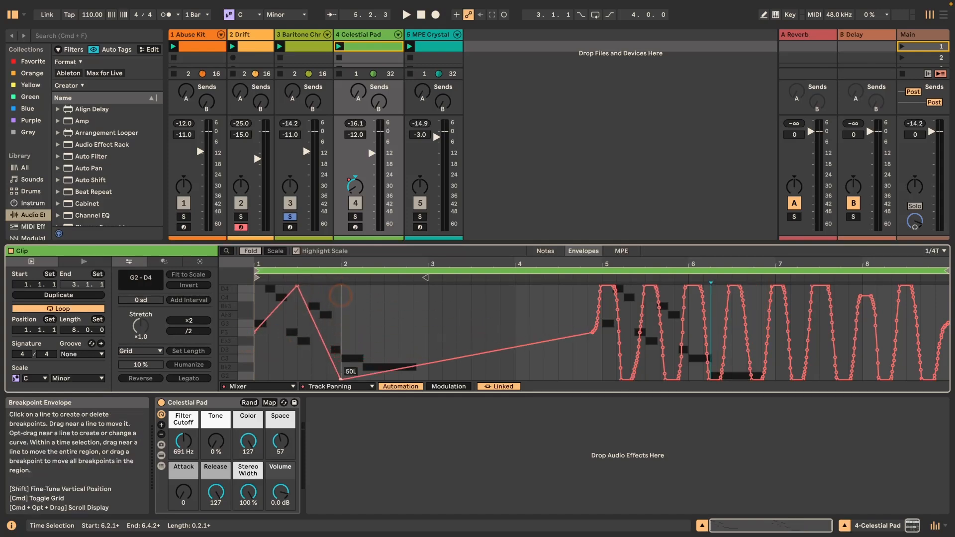
pyautogui.click(428, 369)
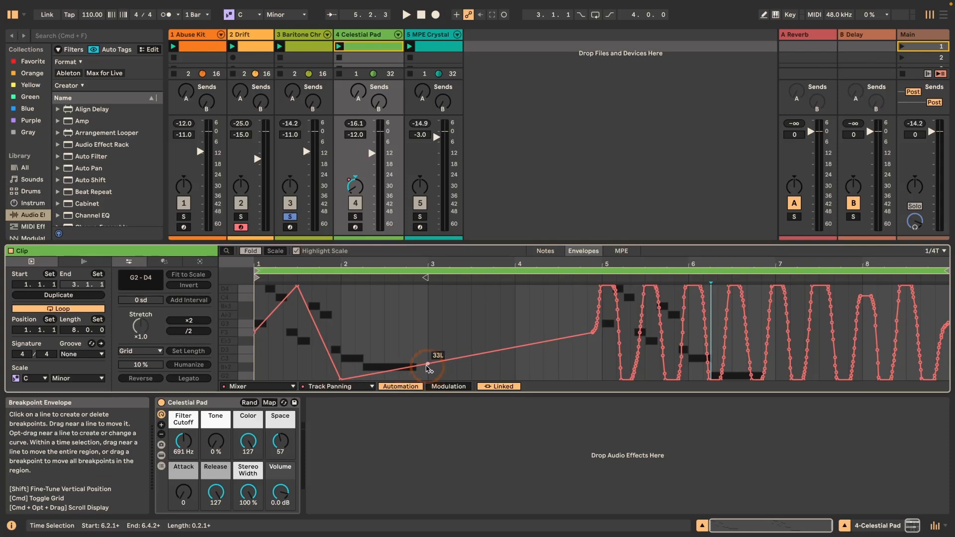
pyautogui.moveTo(427, 367); pyautogui.dragTo(355, 293)
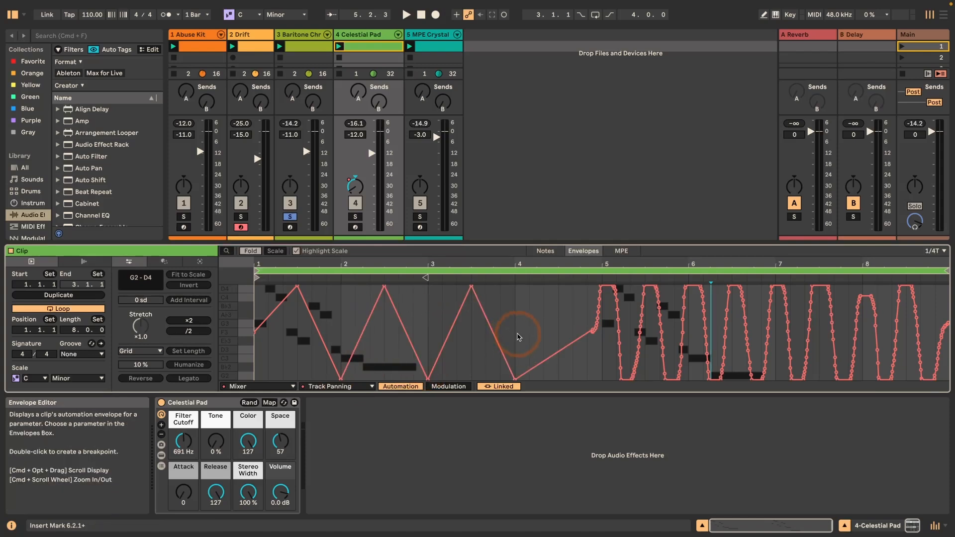
pyautogui.moveTo(517, 338); pyautogui.dragTo(255, 379)
pyautogui.click(268, 341)
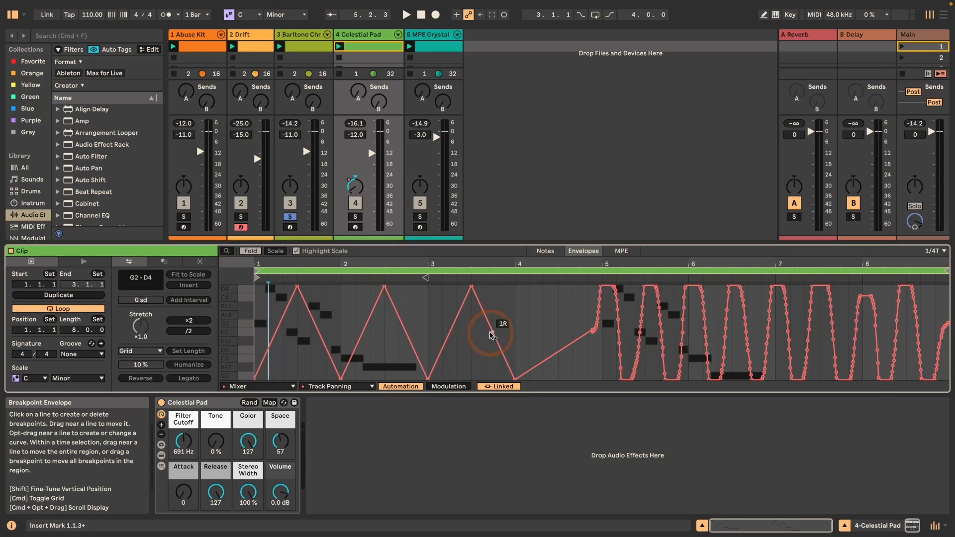
# Extend the panning zigzag to 50R at 4.3.1, copy 1.1.1 to 4.3.1, and paste it twice from 4.3.1 onward
pyautogui.moveTo(514, 328); pyautogui.dragTo(255, 333)
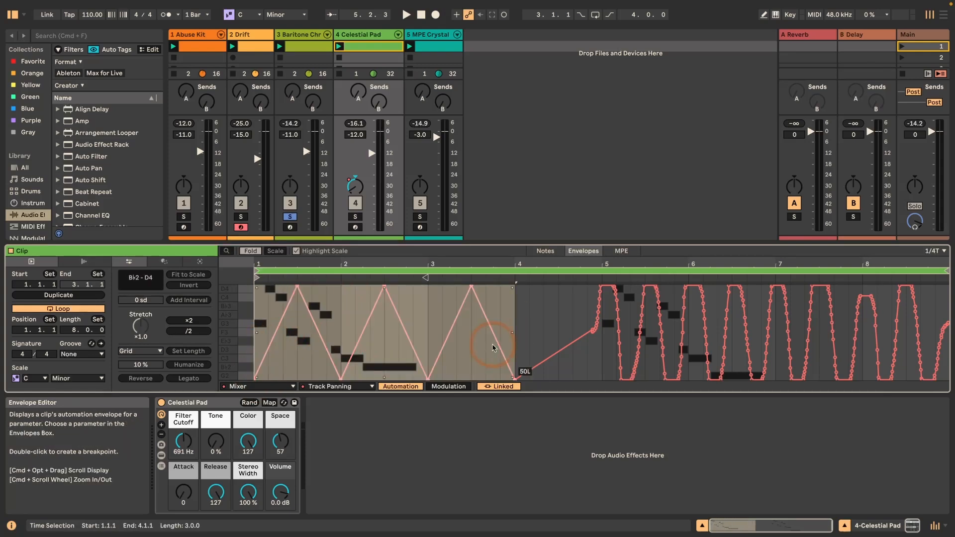
pyautogui.click(546, 338)
pyautogui.click(546, 360)
pyautogui.moveTo(547, 360); pyautogui.dragTo(239, 343)
pyautogui.press('super+c')
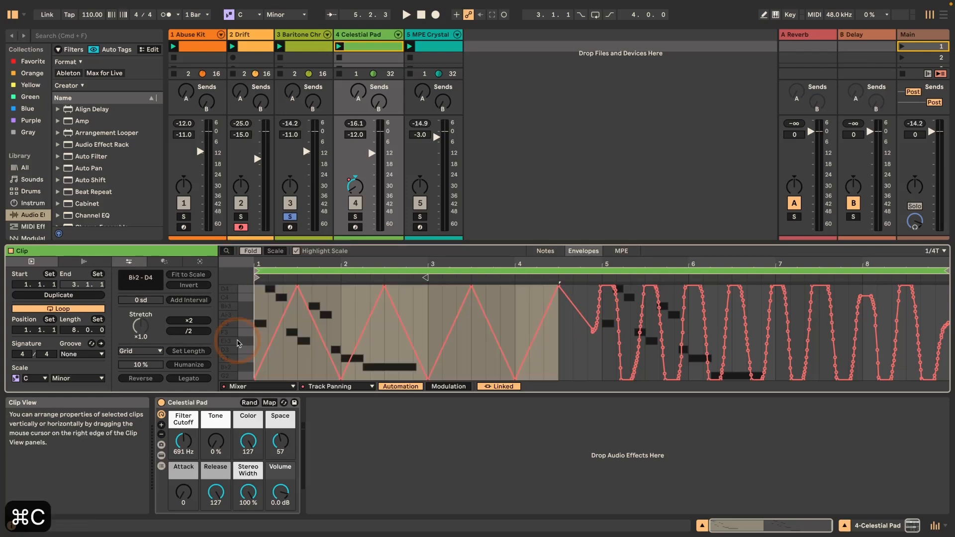
pyautogui.click(558, 299)
pyautogui.press('super+v')
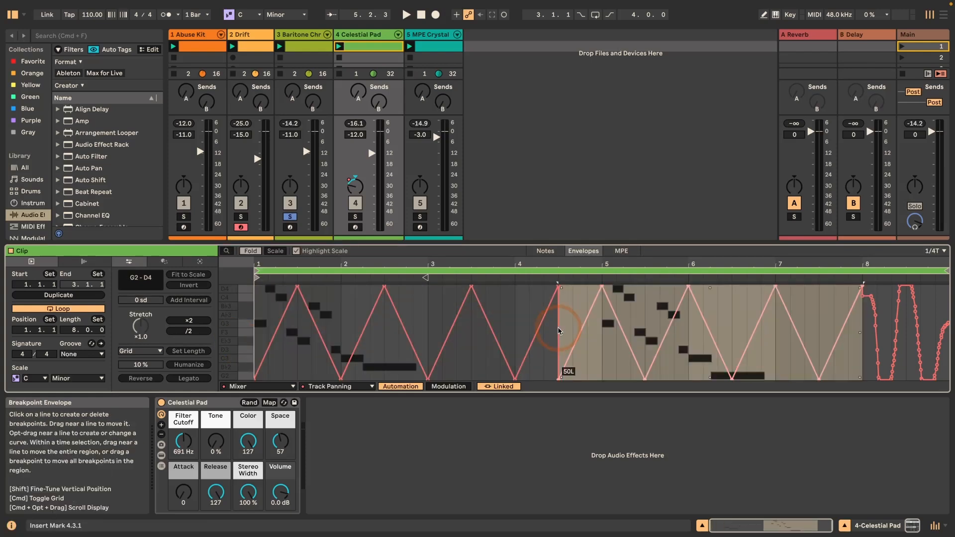
pyautogui.press('super+v')
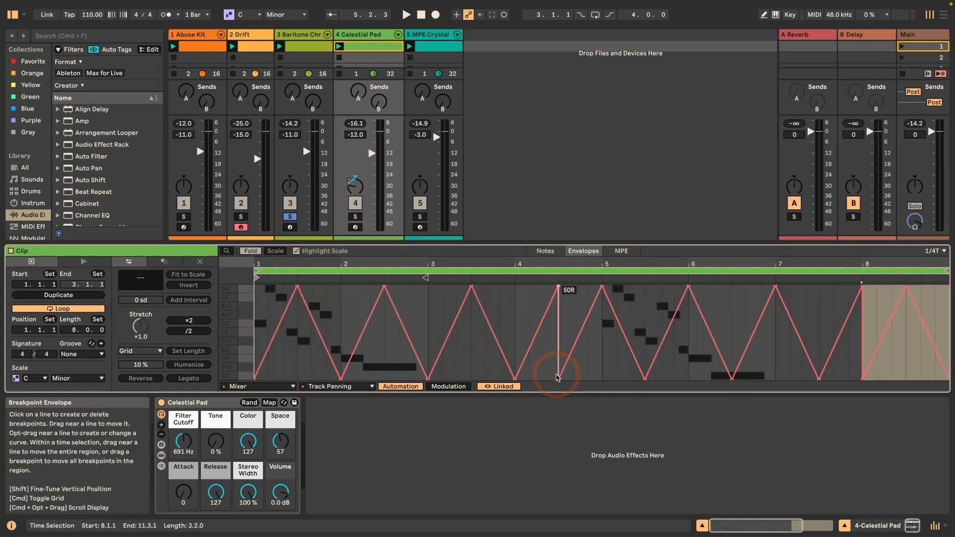
# Move the pasted panning breakpoints from 4.3.1 onward so the 50L lows fall on bar lines and the peaks fall mid-bar
pyautogui.moveTo(559, 379); pyautogui.dragTo(573, 379)
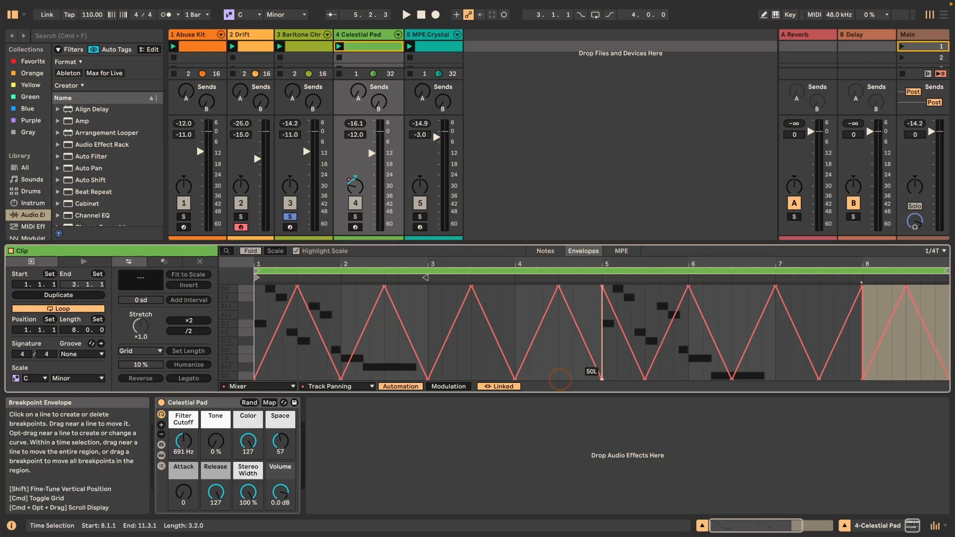
pyautogui.moveTo(602, 285); pyautogui.dragTo(645, 288)
pyautogui.click(644, 379)
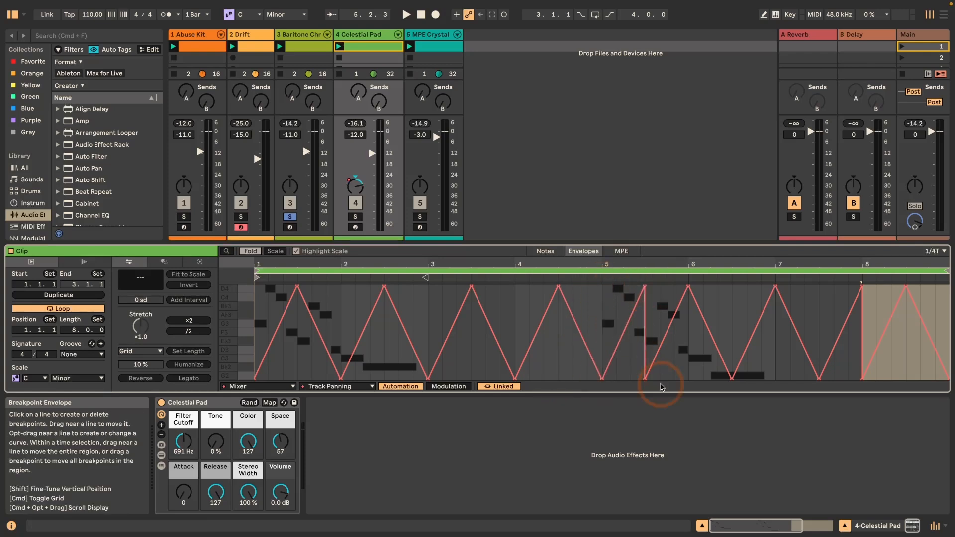
pyautogui.moveTo(645, 379); pyautogui.dragTo(688, 379)
pyautogui.moveTo(688, 286); pyautogui.dragTo(732, 287)
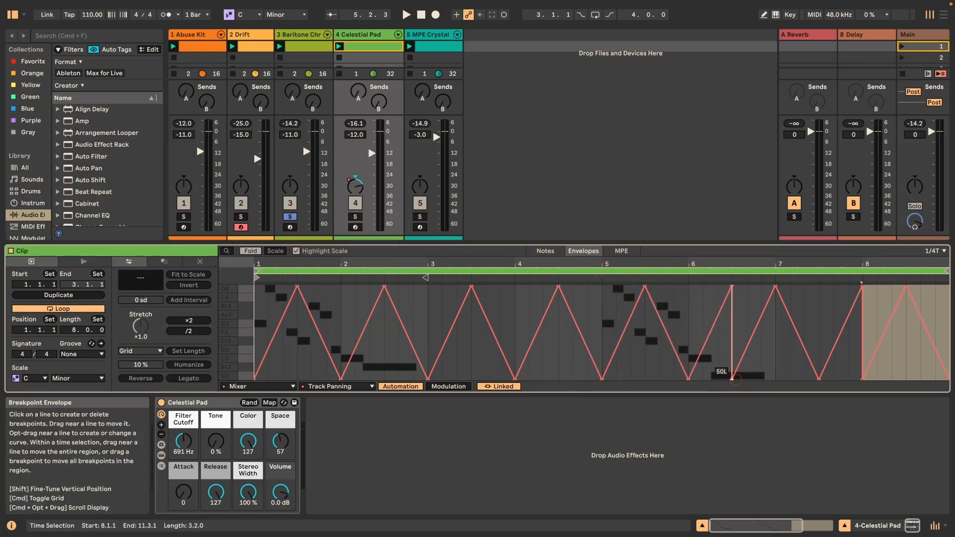
pyautogui.moveTo(731, 380); pyautogui.dragTo(776, 380)
pyautogui.moveTo(776, 287); pyautogui.dragTo(820, 288)
pyautogui.moveTo(819, 375); pyautogui.dragTo(862, 379)
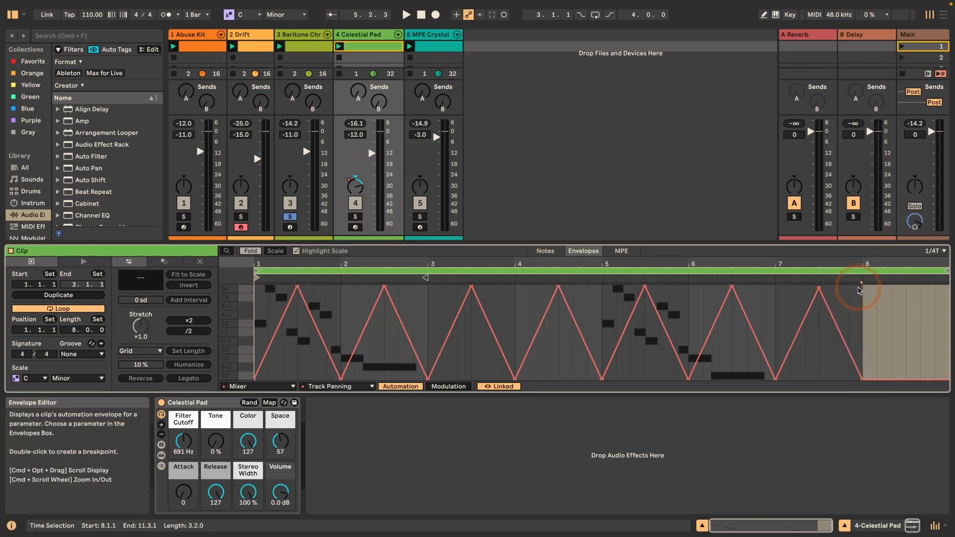
pyautogui.moveTo(906, 288); pyautogui.dragTo(862, 380)
pyautogui.hscroll(-3, 611, 302)
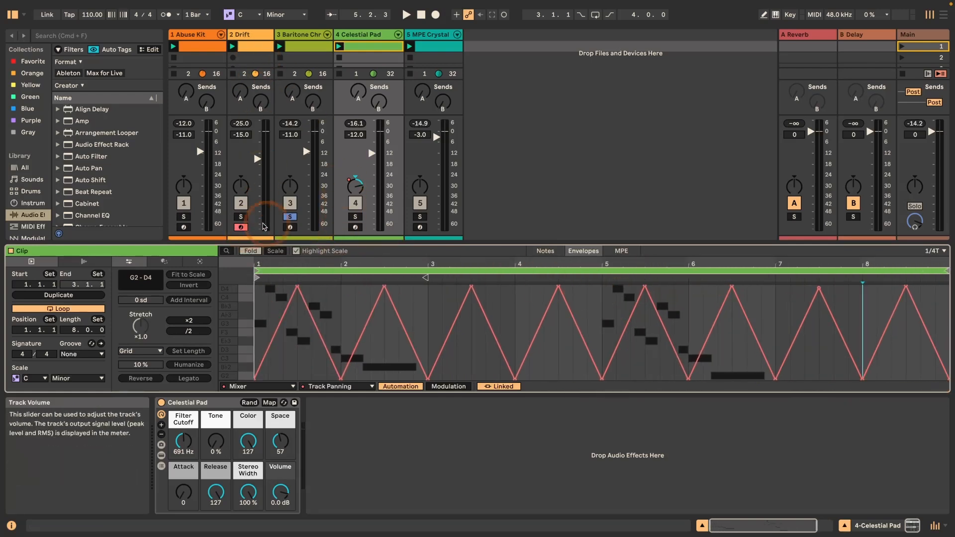
# Solo the Celestial Pad track and play its clip with the zigzag panning automation
pyautogui.click(354, 218)
pyautogui.press('space')
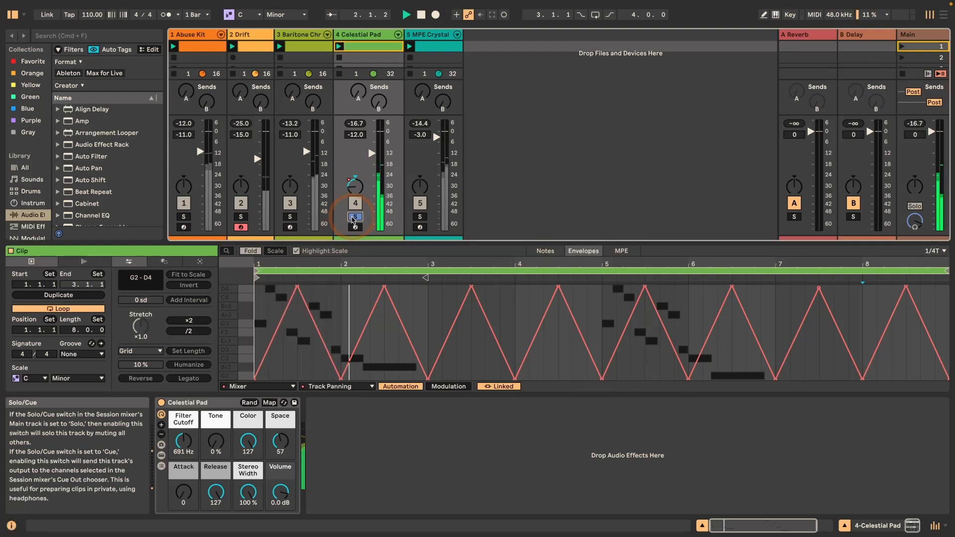
pyautogui.press('space')
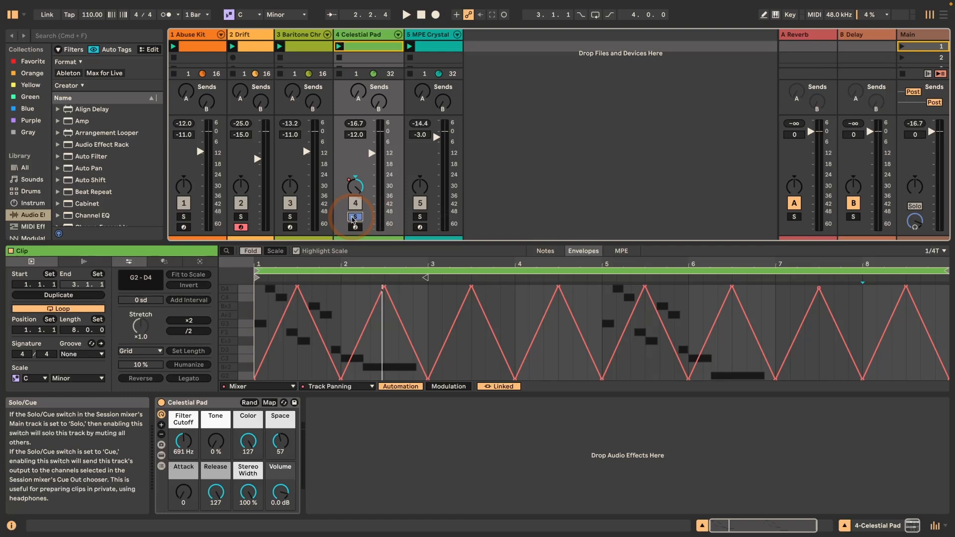
# Bend the first rising segment of the Track Panning envelope into an upward-bulging curve and audition it
pyautogui.press('super+z')
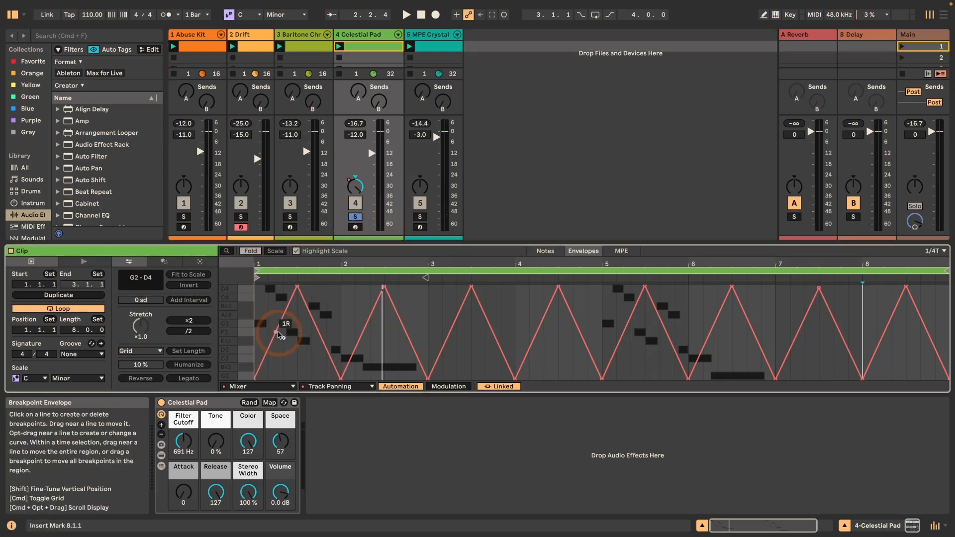
pyautogui.click(278, 333)
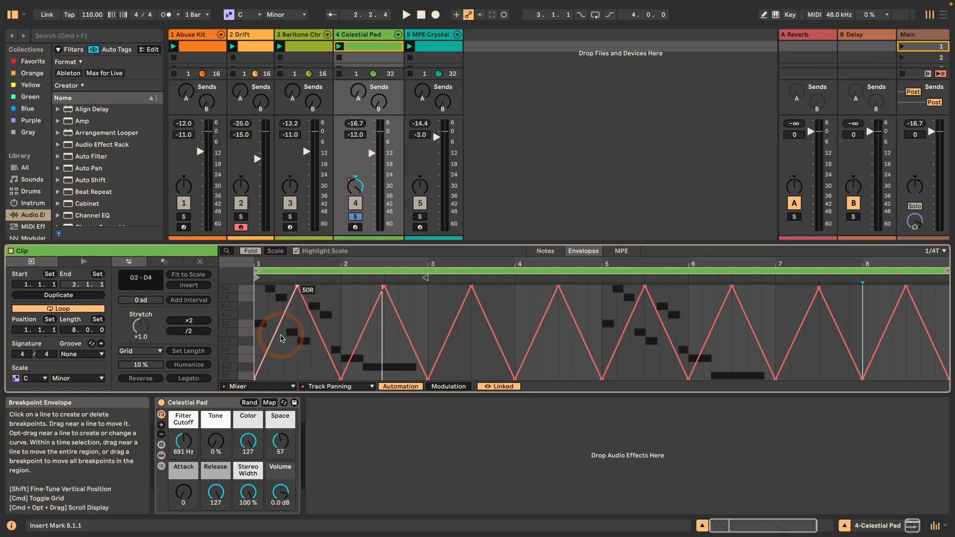
pyautogui.moveTo(282, 339); pyautogui.dragTo(273, 316)
pyautogui.press('space')
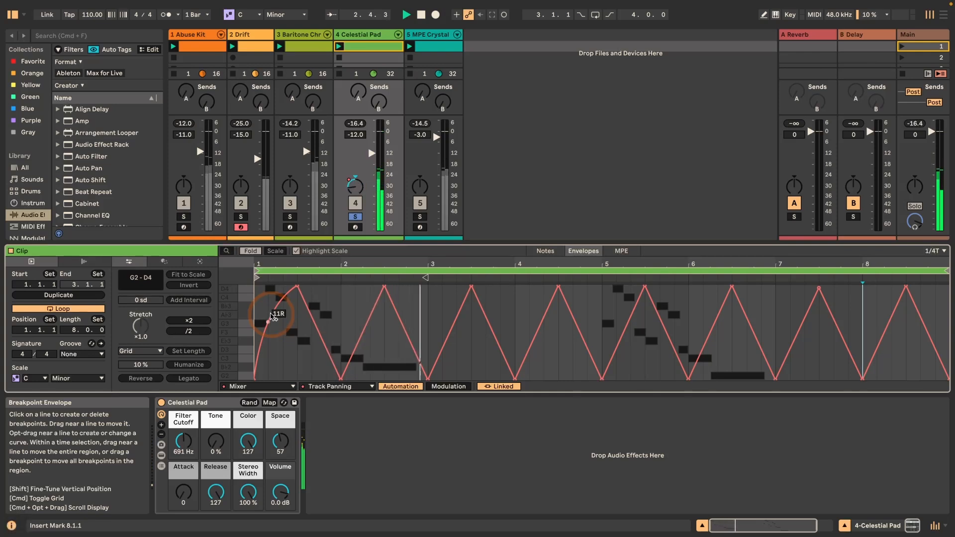
pyautogui.press('space')
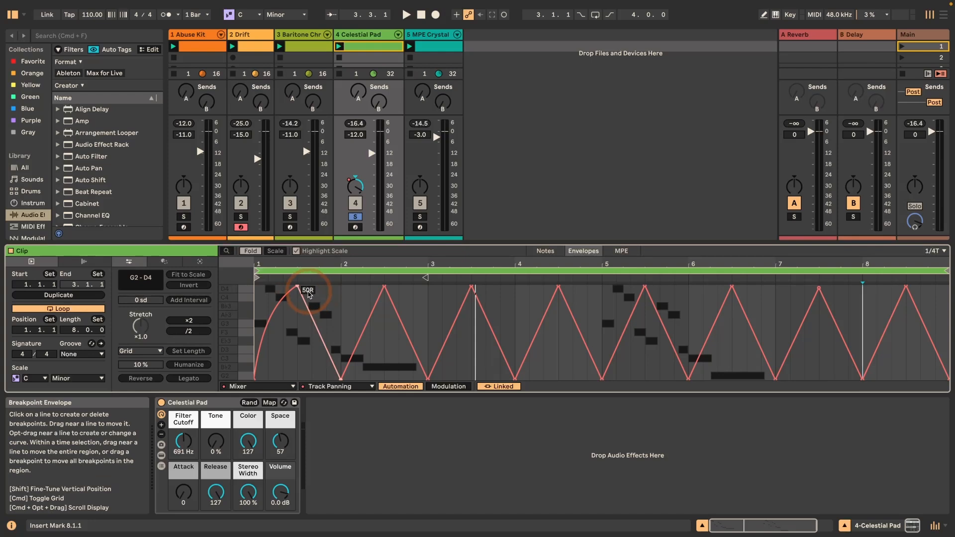
# Set the Track Panning breakpoint at 1.3.1 to 45R by editing its exact value
pyautogui.rightClick(297, 289)
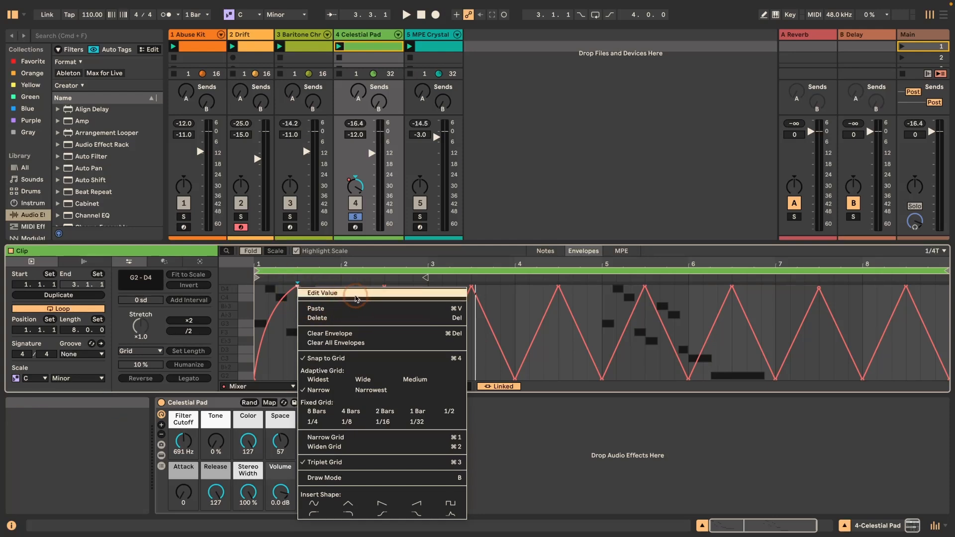
pyautogui.click(353, 294)
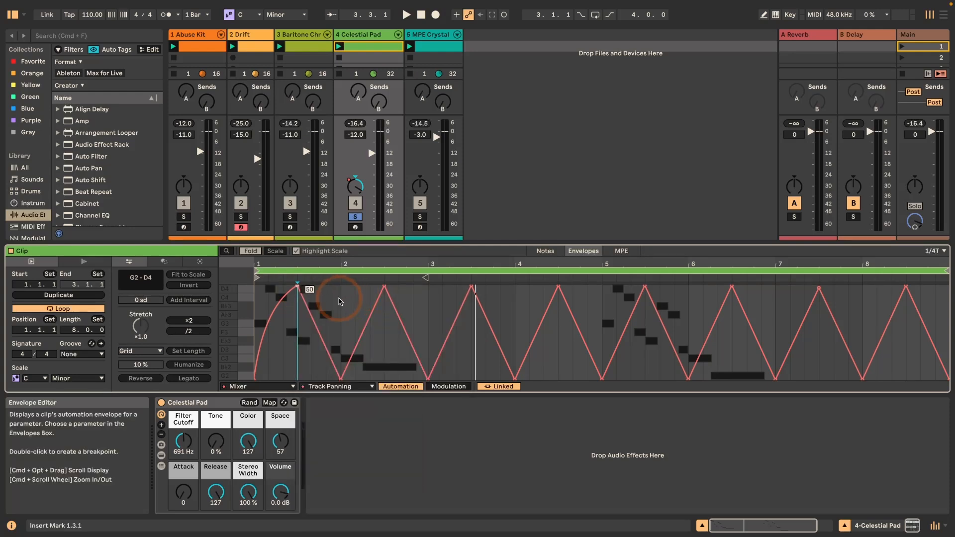
pyautogui.write('45')
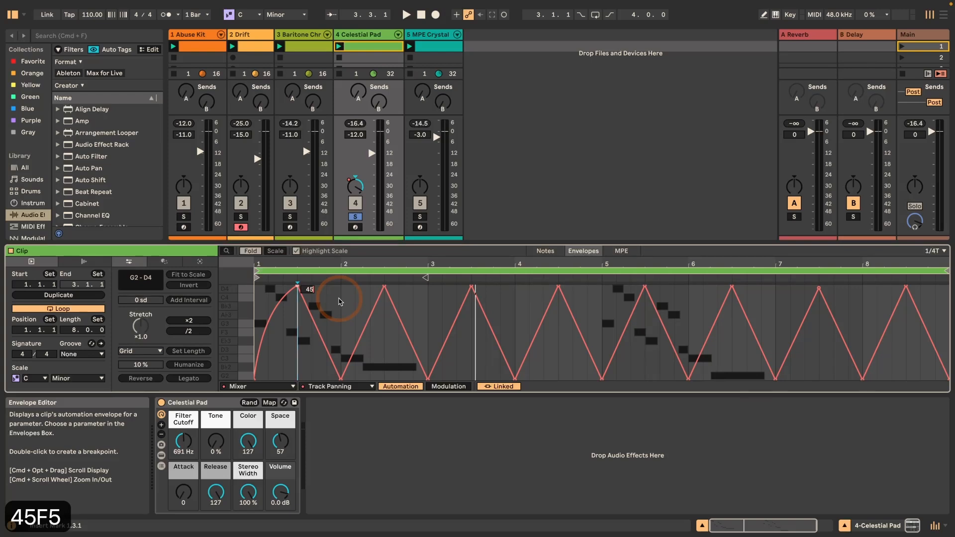
pyautogui.press('Return')
# Set the Track Panning breakpoint at 2.1.1 to -45 by editing its exact value
pyautogui.rightClick(341, 379)
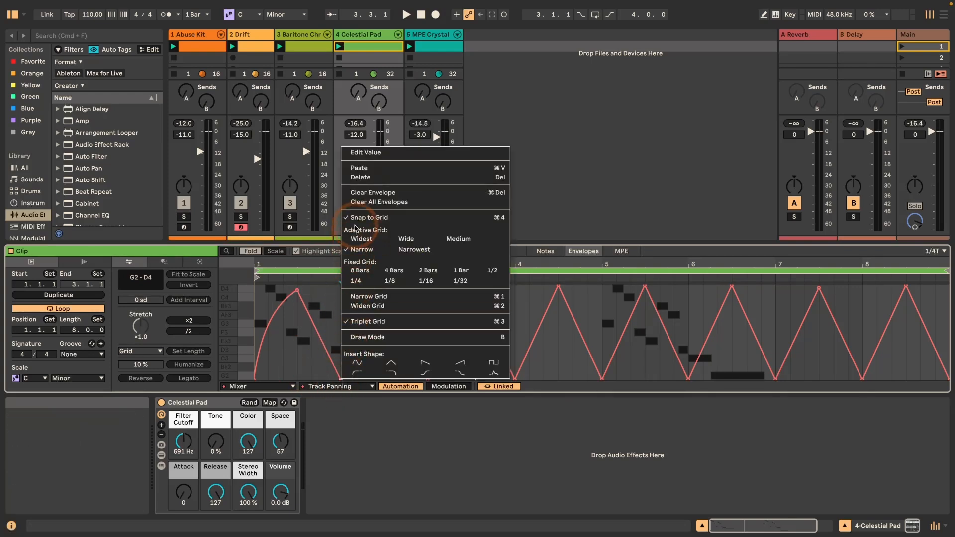
pyautogui.click(378, 153)
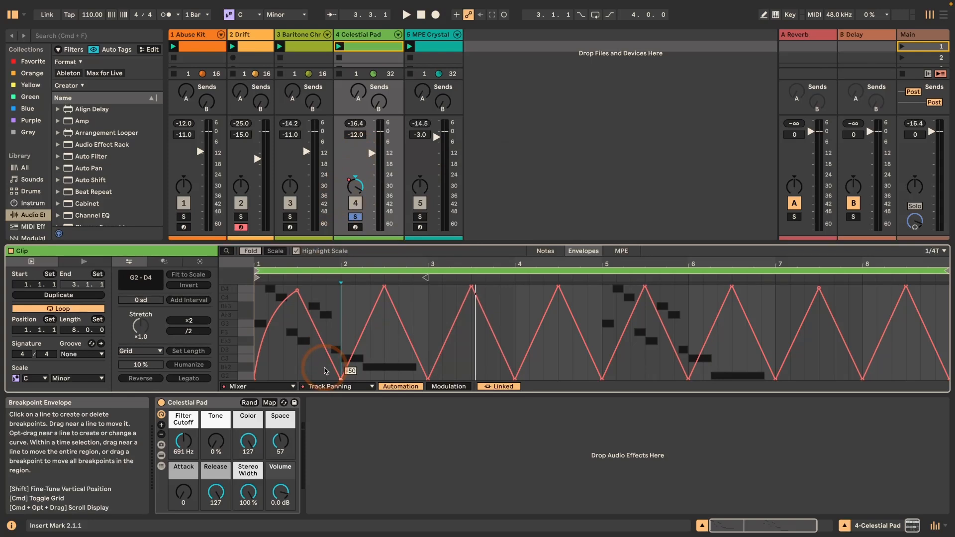
pyautogui.write('-45')
pyautogui.press('Return')
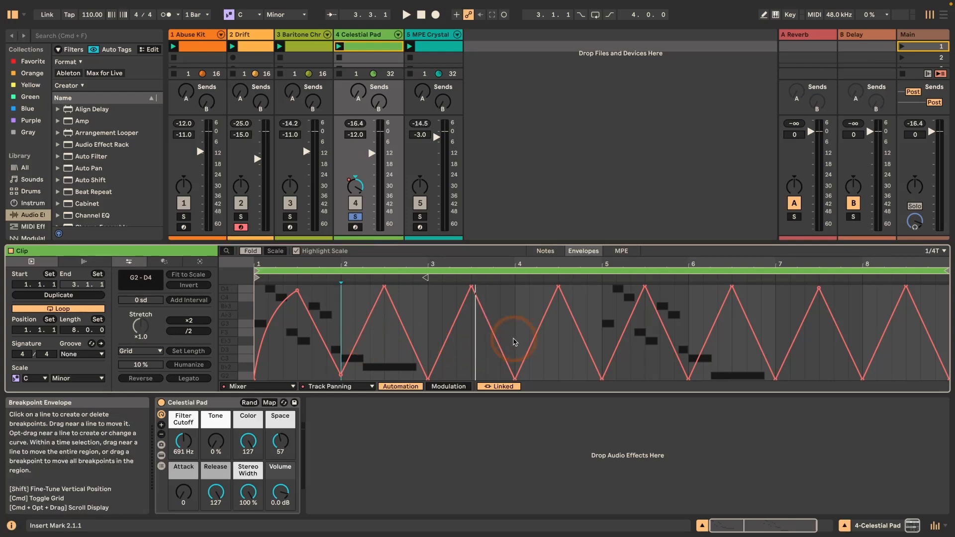
# Delete the entire Track Panning envelope of the Celestial Pad clip and turn on Draw Mode
pyautogui.press('super+a')
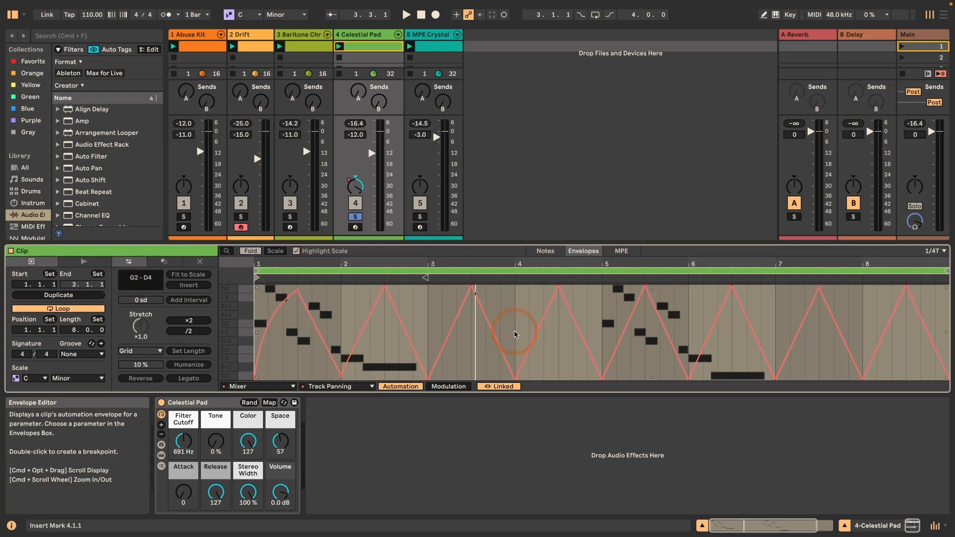
pyautogui.press('BackSpace')
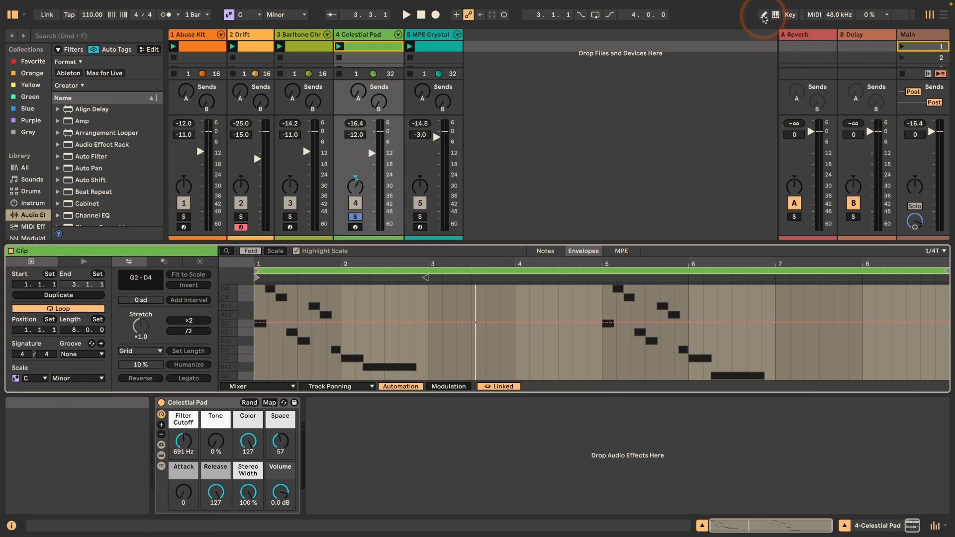
pyautogui.press('b')
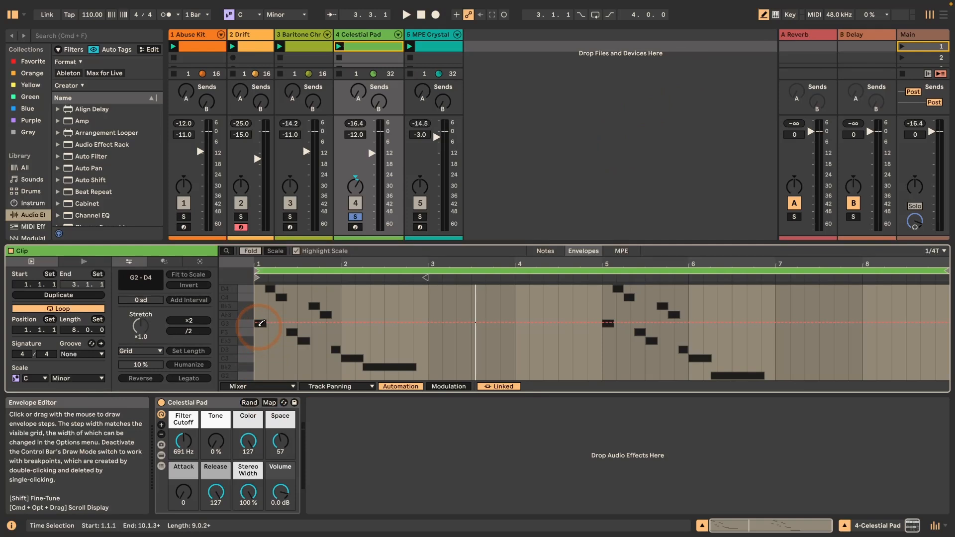
# Play the Celestial Pad clip while lowering the Filter Cutoff macro to 60.9 Hz, and undo the change
pyautogui.press('super+i')
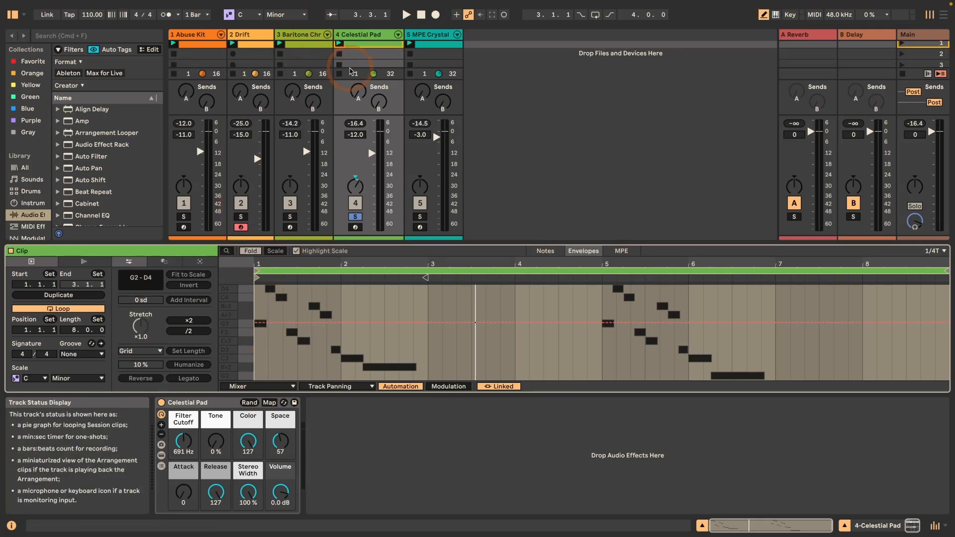
pyautogui.scroll(1, 350, 71)
pyautogui.doubleClick(370, 48)
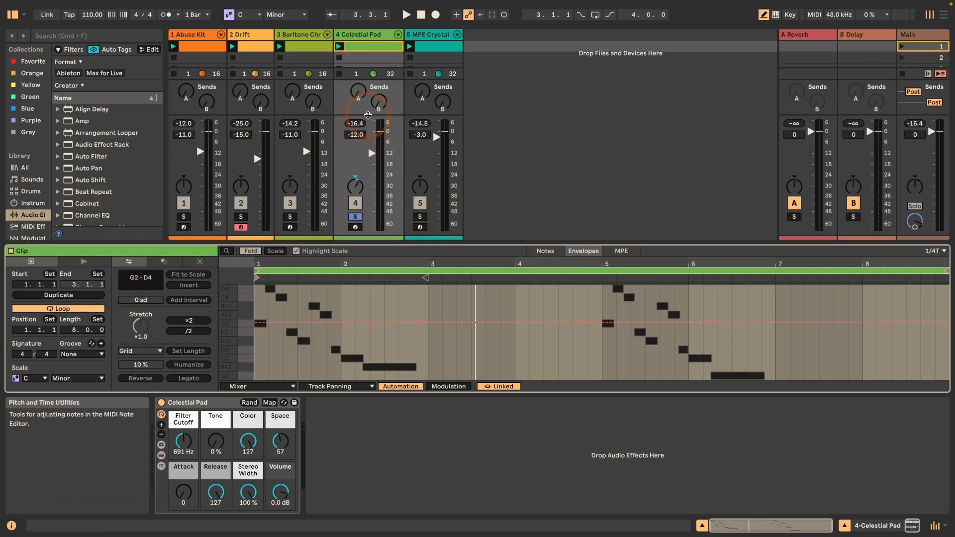
pyautogui.press('space')
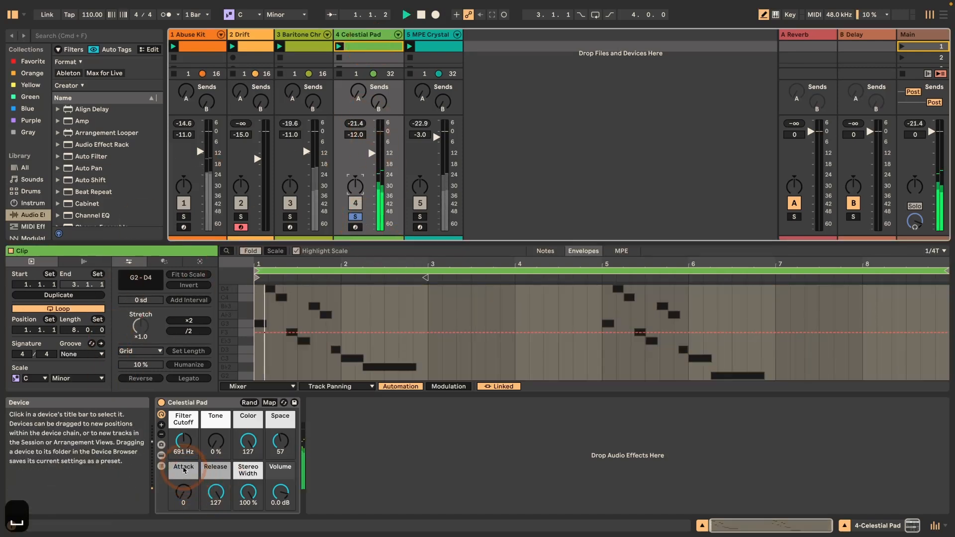
pyautogui.moveTo(186, 444); pyautogui.dragTo(186, 472)
pyautogui.press('space')
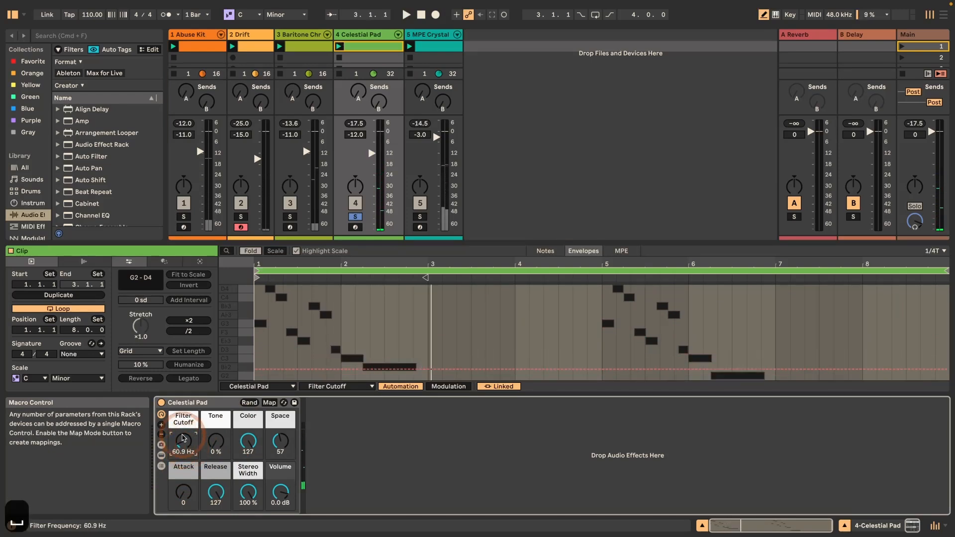
pyautogui.press('super+z')
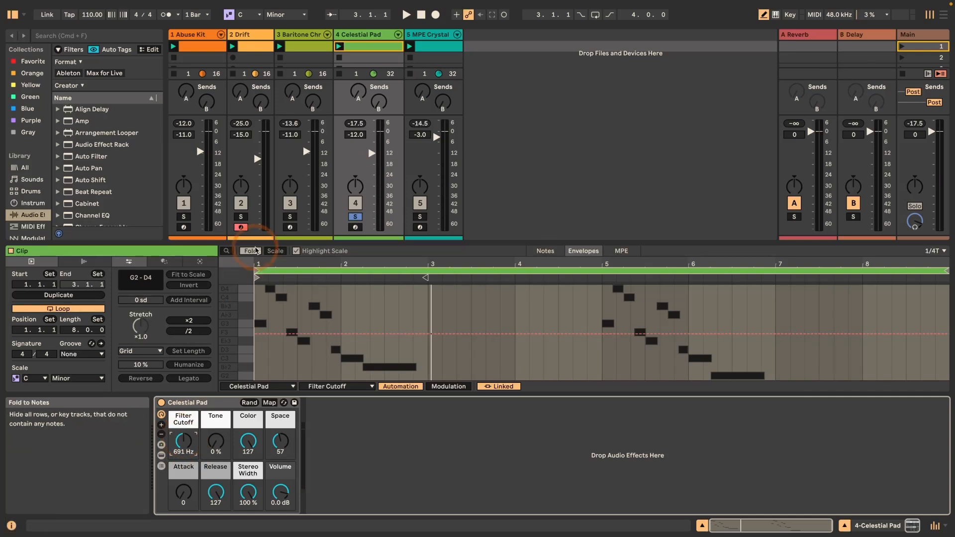
# Show the Celestial Pad's Filter Cutoff envelope in the clip and list the devices whose envelopes can be chosen
pyautogui.click(217, 454)
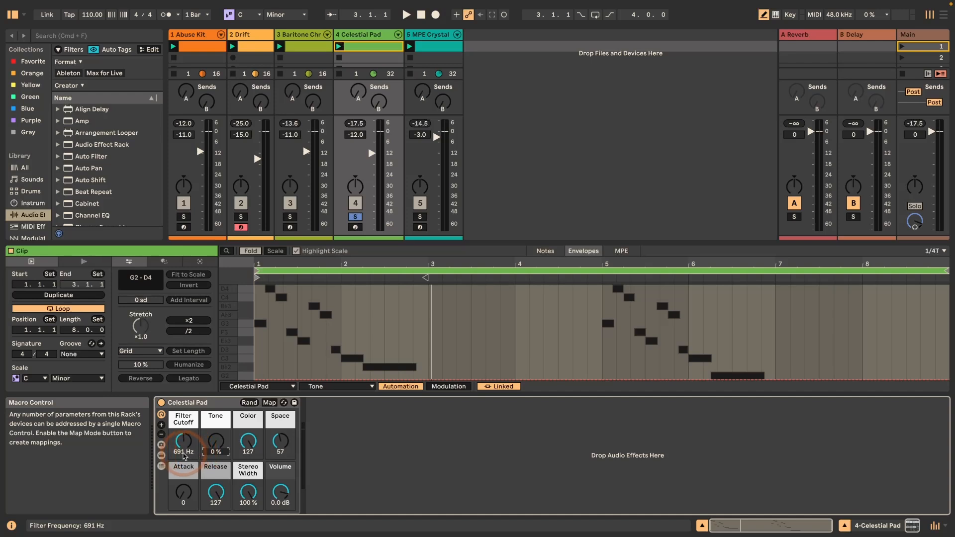
pyautogui.click(184, 456)
pyautogui.click(287, 387)
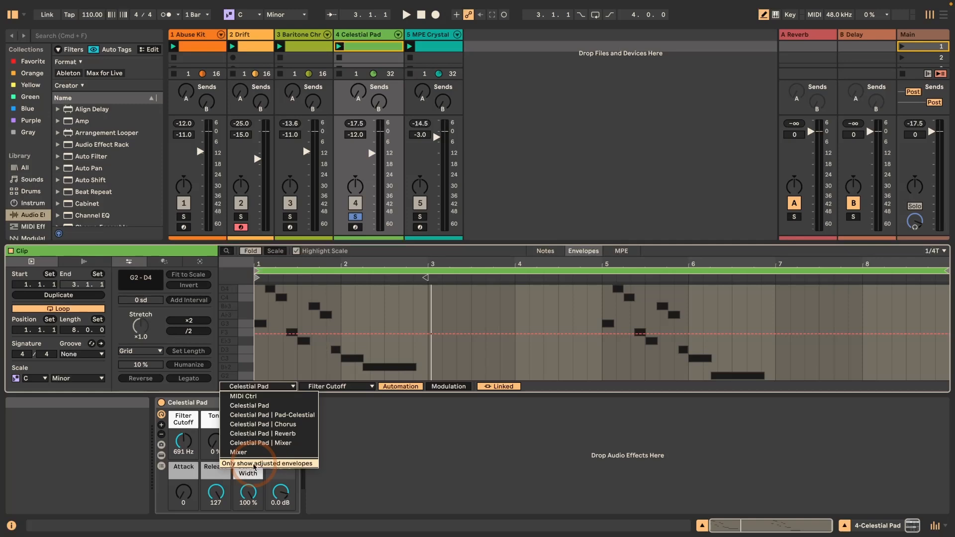
# Examine the full list of devices available for clip envelopes in the Abuse Kit clip
pyautogui.click(197, 48)
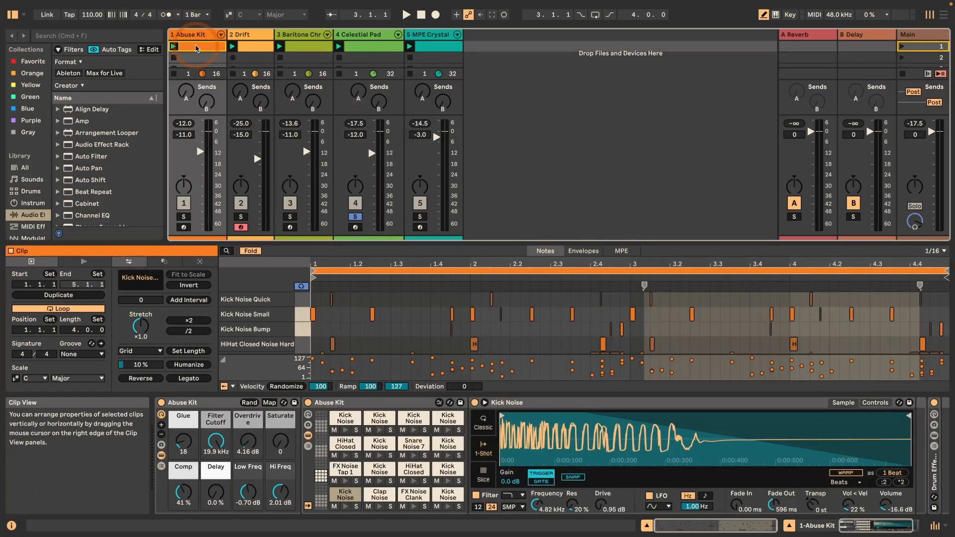
pyautogui.click(583, 251)
pyautogui.click(279, 387)
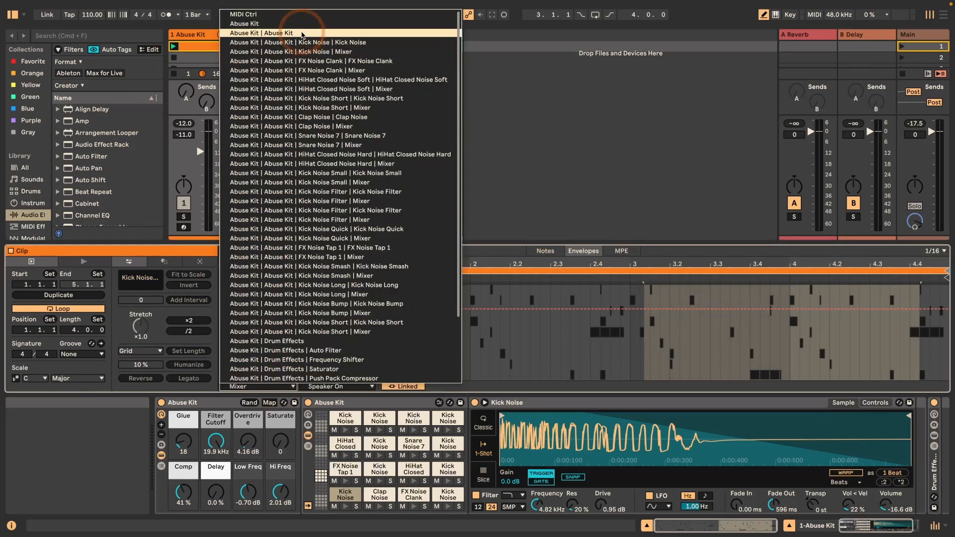
pyautogui.scroll(-3, 301, 59)
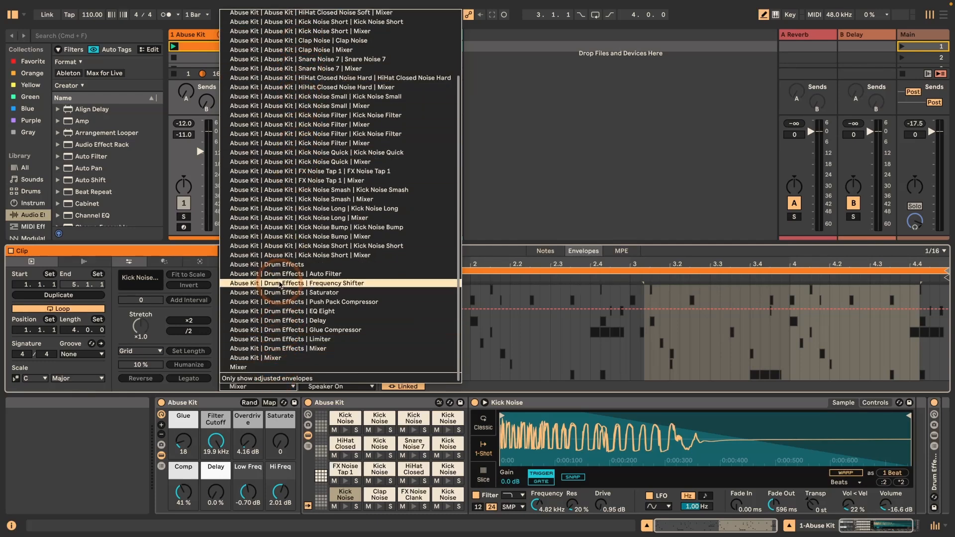
pyautogui.scroll(3, 295, 216)
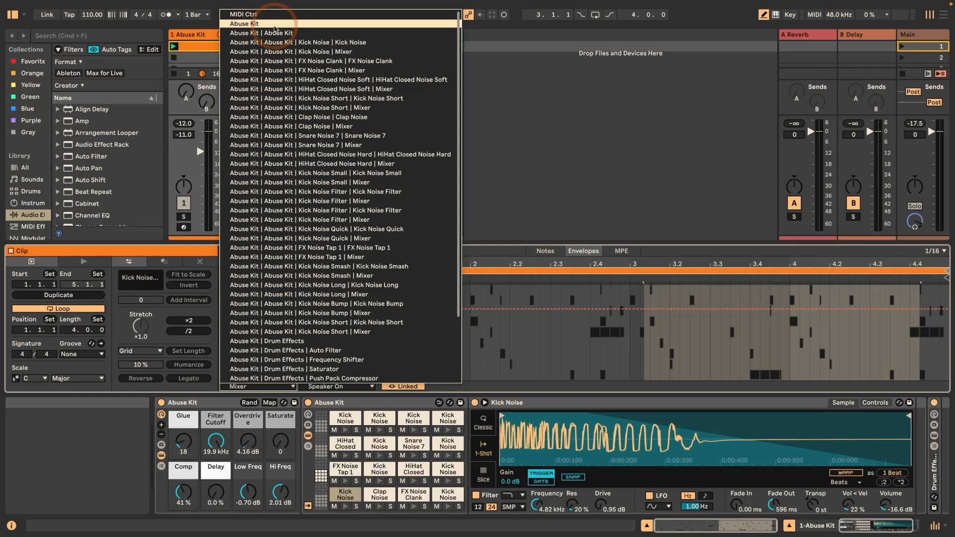
pyautogui.scroll(-3, 276, 39)
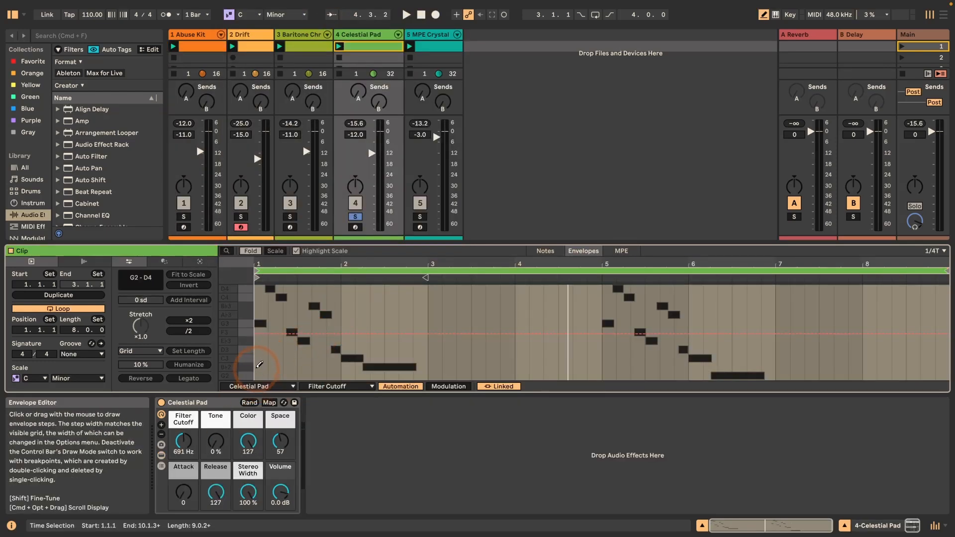
# Draw stepped Filter Cutoff automation across bars 1 and 2 of the Celestial Pad clip and audition it
pyautogui.moveTo(257, 349)
pyautogui.mouseDown()
pyautogui.moveTo(319, 376)
pyautogui.moveTo(418, 362)
pyautogui.moveTo(429, 333)
pyautogui.moveTo(420, 336)
pyautogui.mouseUp()
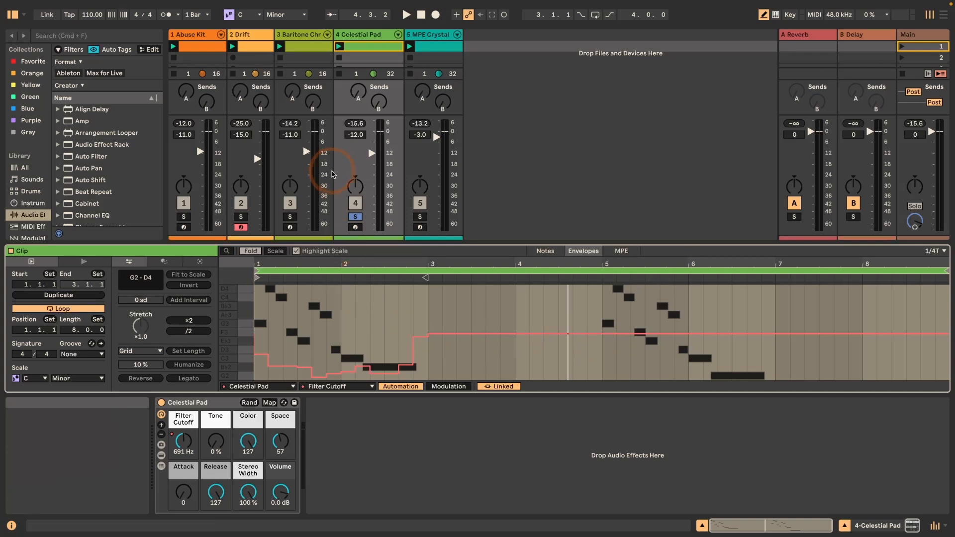
pyautogui.press('space')
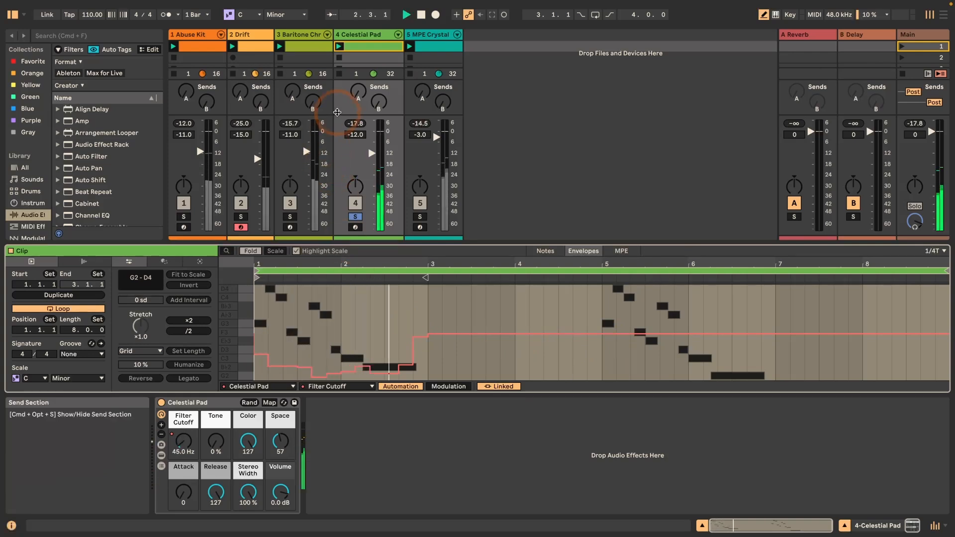
pyautogui.press('space')
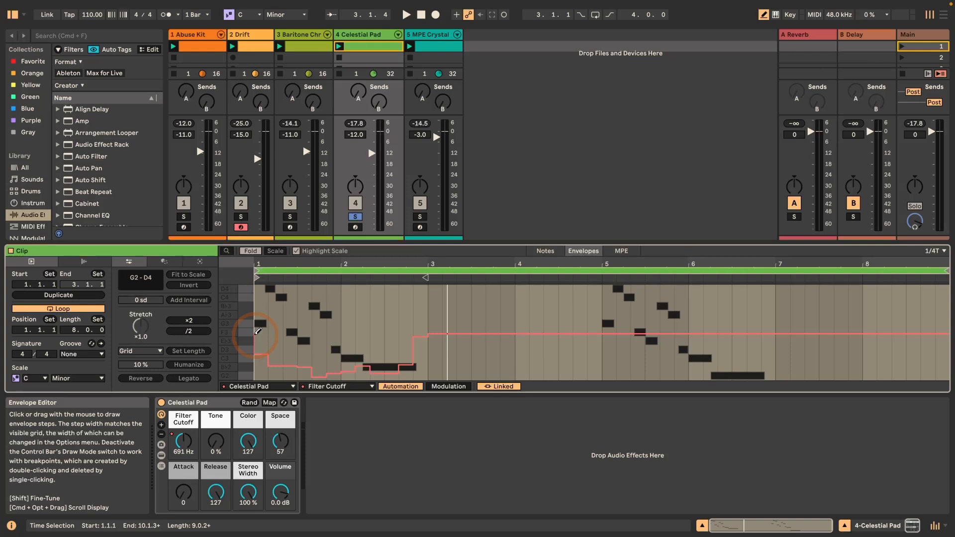
# Set the clip editor to a fixed 1/4 grid with the triplet grid off
pyautogui.click(944, 252)
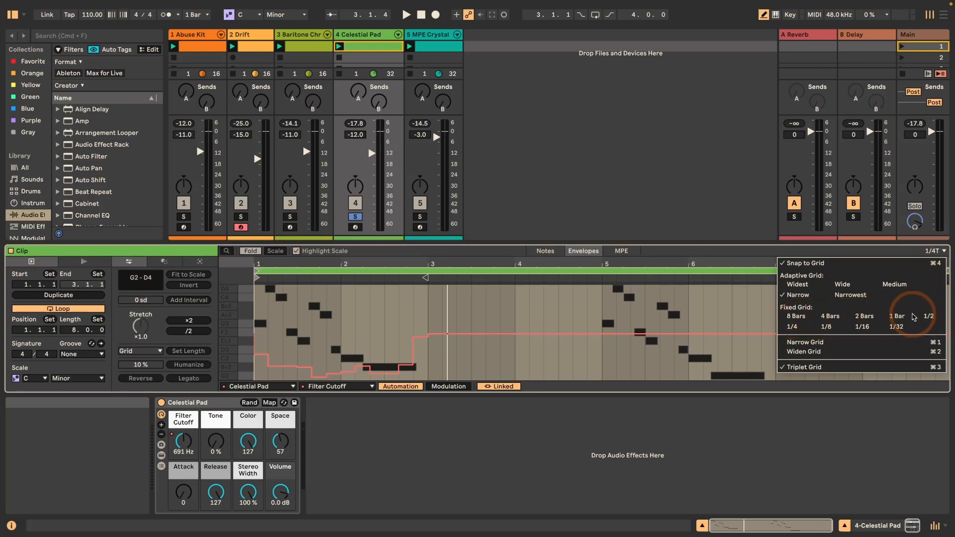
pyautogui.click(792, 326)
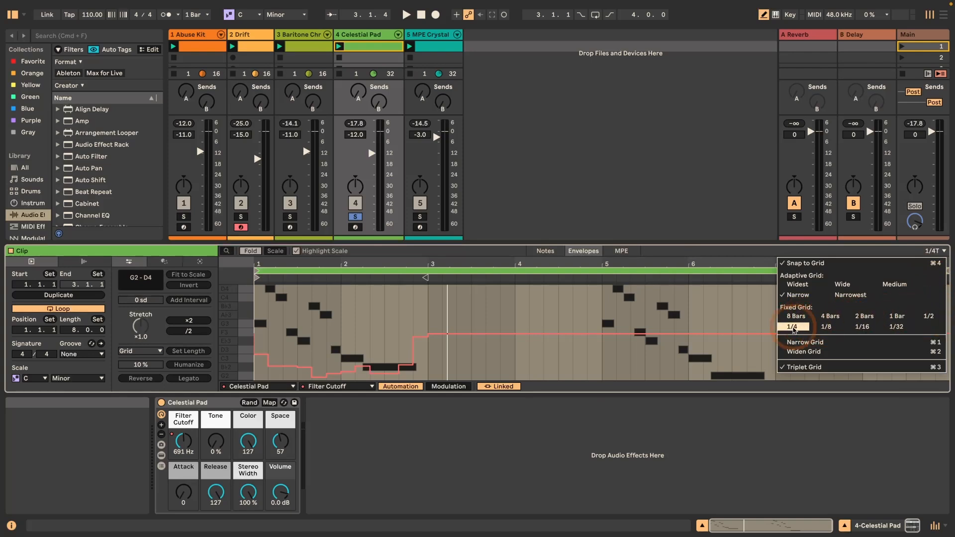
pyautogui.click(788, 367)
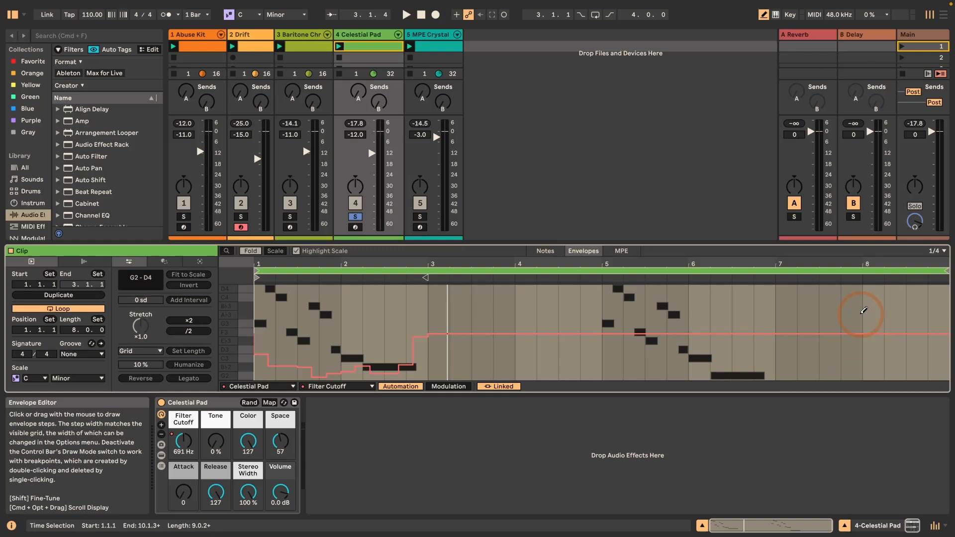
# Turn off Snap to Grid, draw a smooth freehand Filter Cutoff curve across bars 1 and 2, and audition it
pyautogui.click(937, 252)
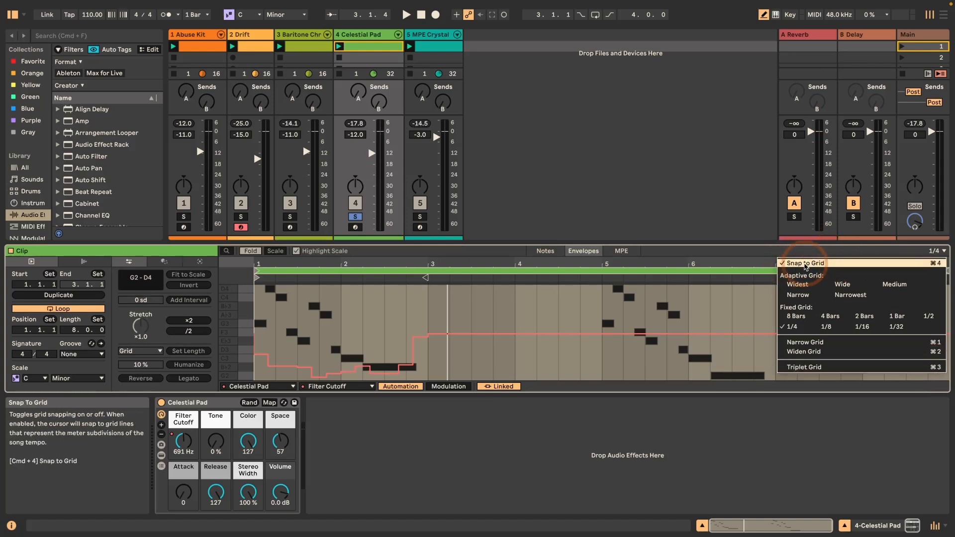
pyautogui.click(936, 268)
pyautogui.moveTo(267, 364)
pyautogui.mouseDown()
pyautogui.moveTo(263, 348)
pyautogui.moveTo(319, 357)
pyautogui.mouseUp()
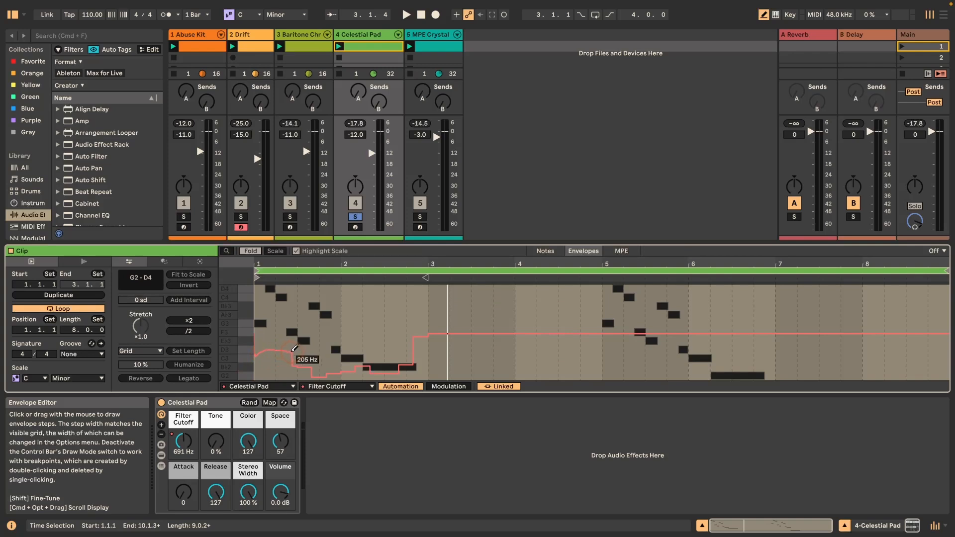
pyautogui.click(186, 394)
pyautogui.press('space')
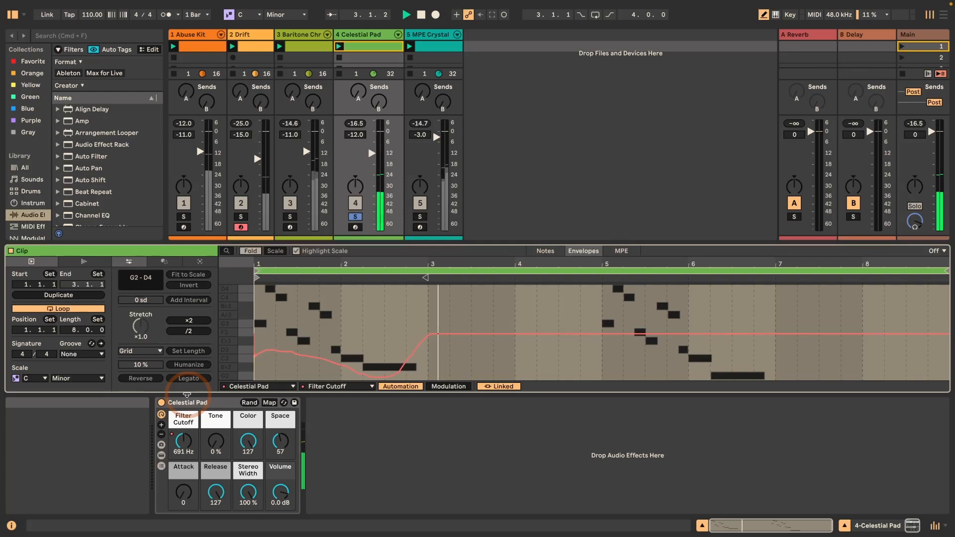
pyautogui.press('space')
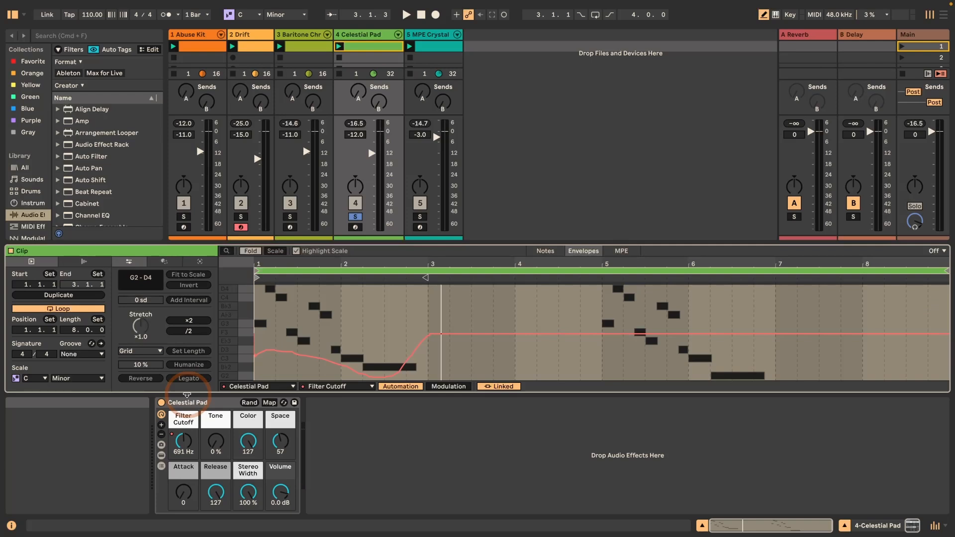
# Turn Snap to Grid back on with the 1/4 grid and leave Draw Mode
pyautogui.press('super+3')
pyautogui.press('super+4')
pyautogui.press('super+3')
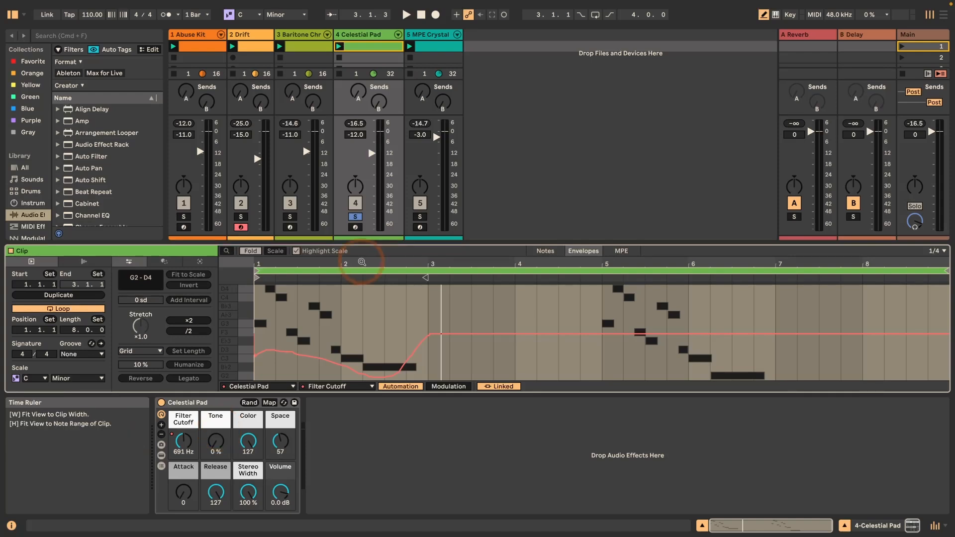
pyautogui.press('super+Tab')
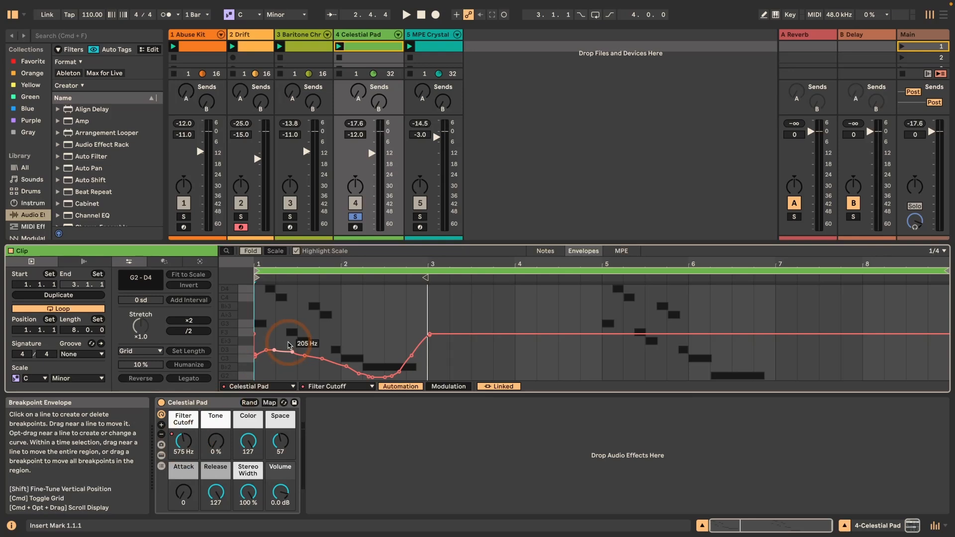
# Override the Filter Cutoff automation by setting the macro to 118 Hz, and show that macro's automation
pyautogui.moveTo(183, 440); pyautogui.dragTo(183, 460)
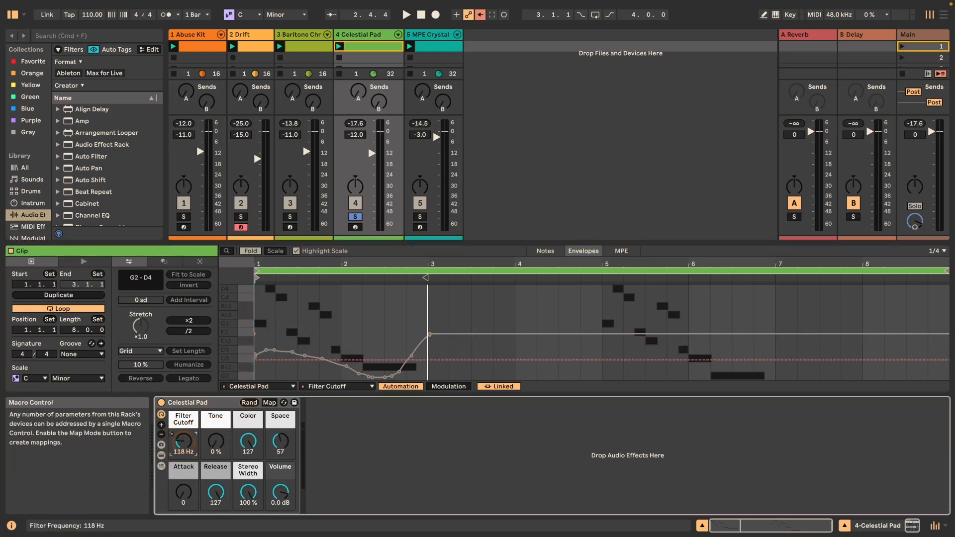
pyautogui.press('space')
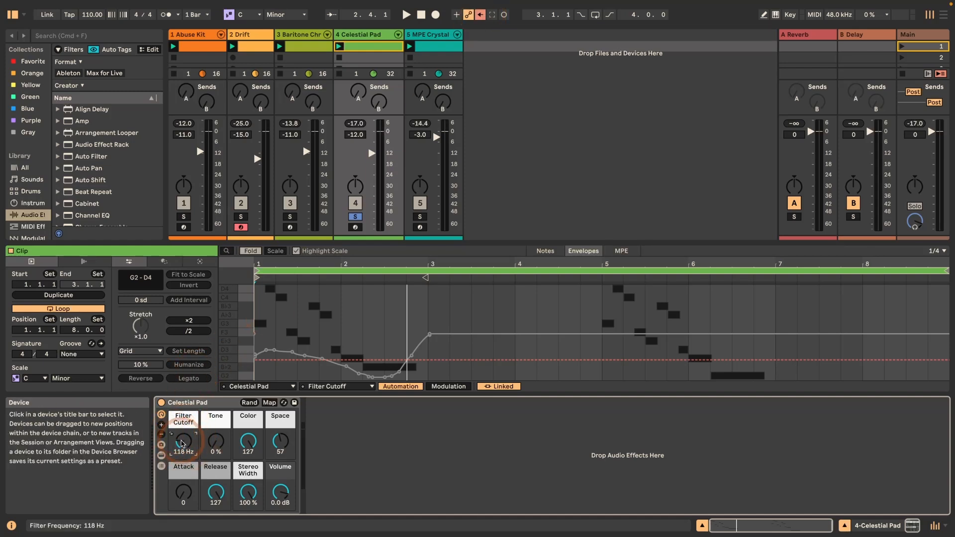
pyautogui.rightClick(182, 445)
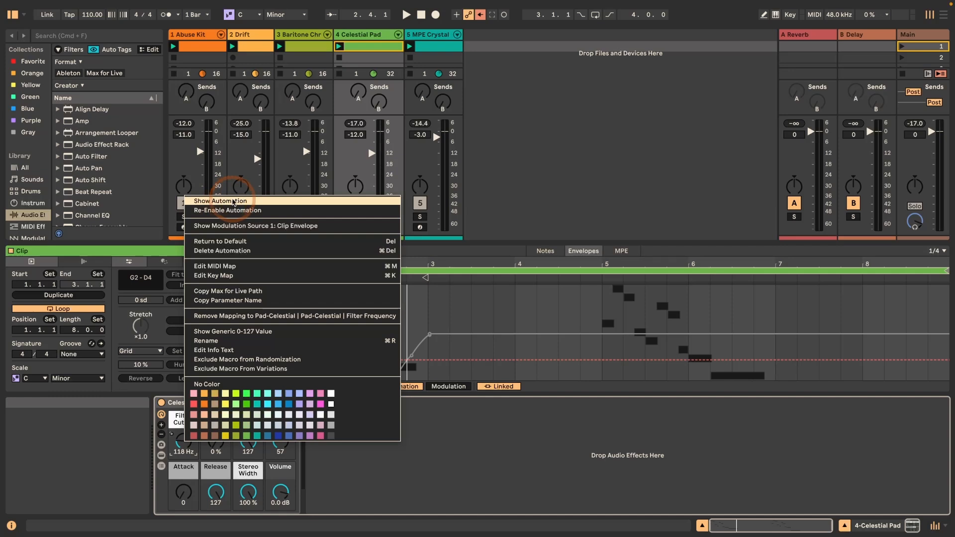
pyautogui.click(233, 201)
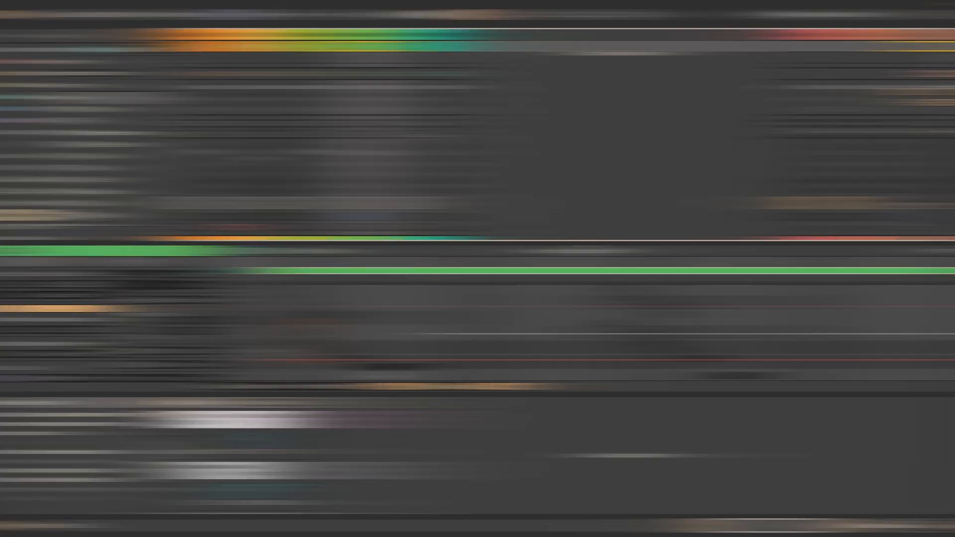
# Solo the MPE Crystal track in place of Celestial Pad
pyautogui.click(420, 217)
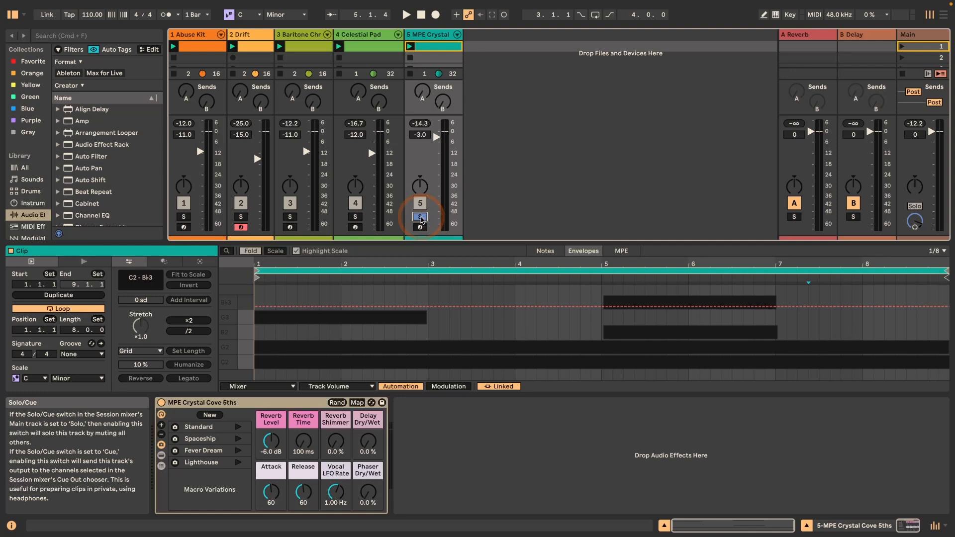
# Unlink the MPE Crystal clip's Track Volume envelope from the clip and set its looped length to 16 bars
pyautogui.click(903, 284)
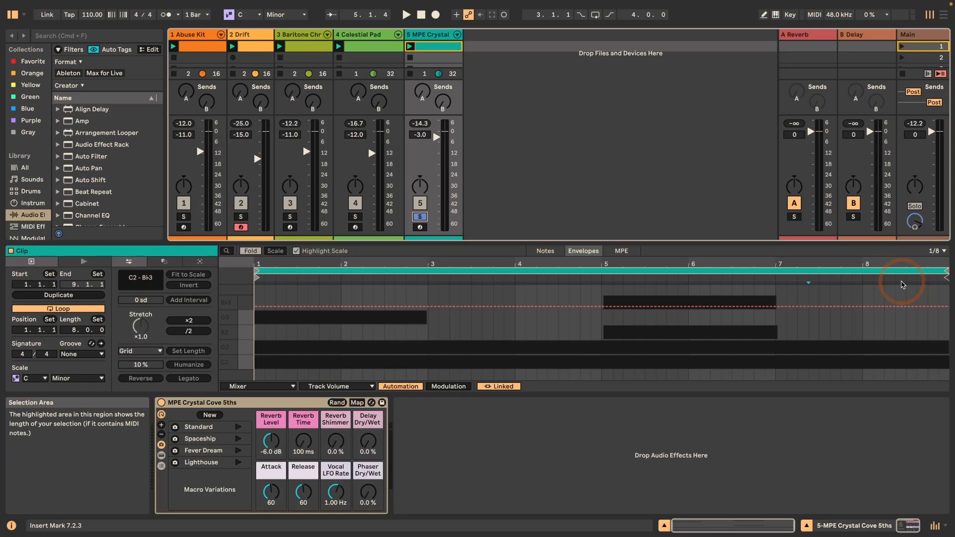
pyautogui.click(497, 390)
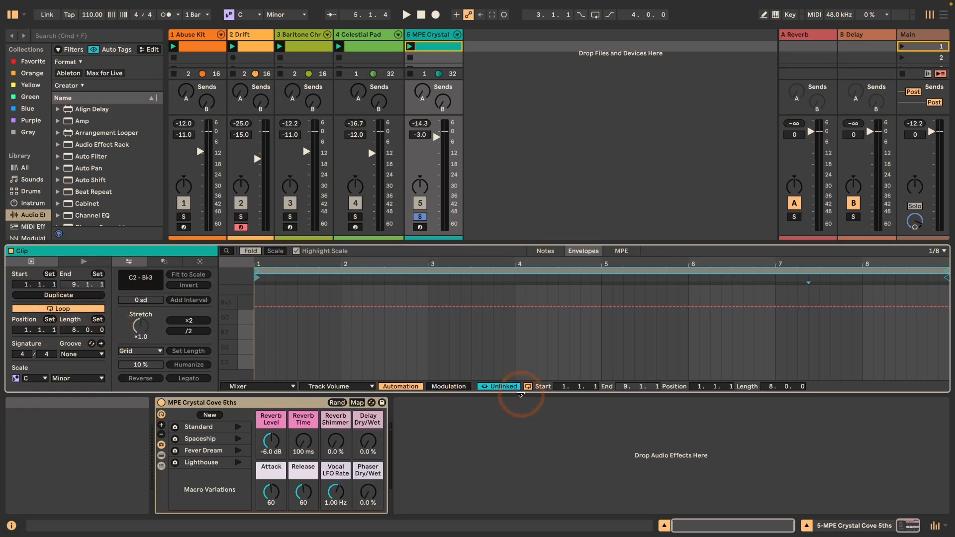
pyautogui.click(528, 388)
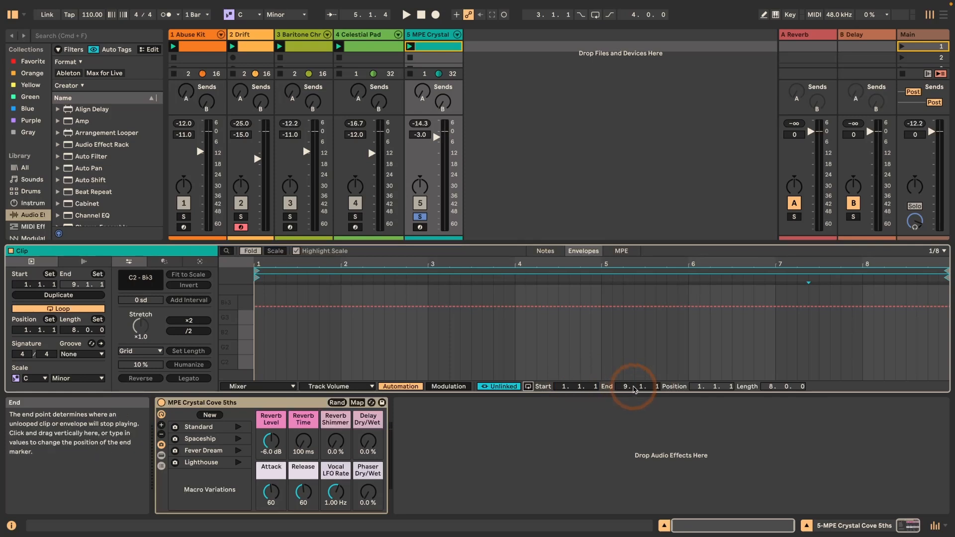
pyautogui.click(528, 388)
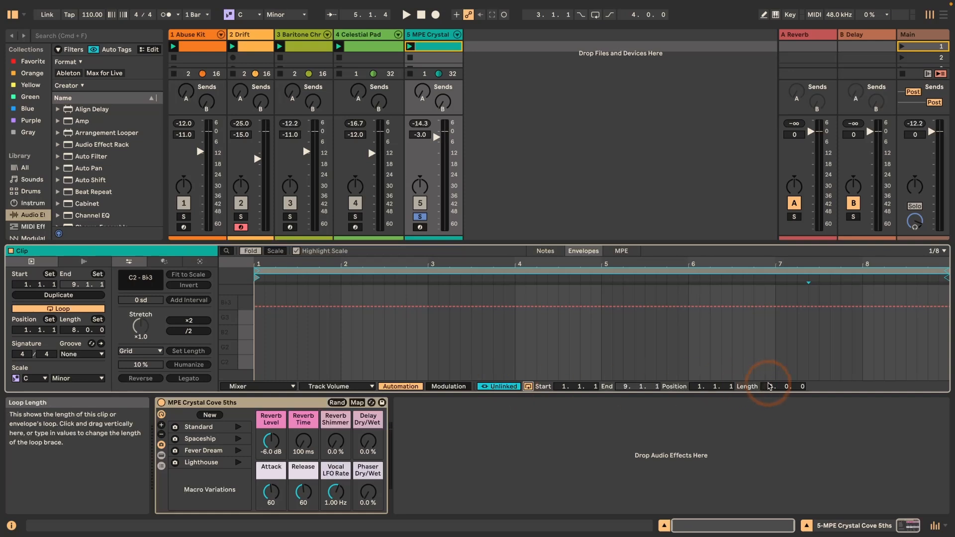
pyautogui.click(769, 387)
pyautogui.write('16')
pyautogui.press('Return')
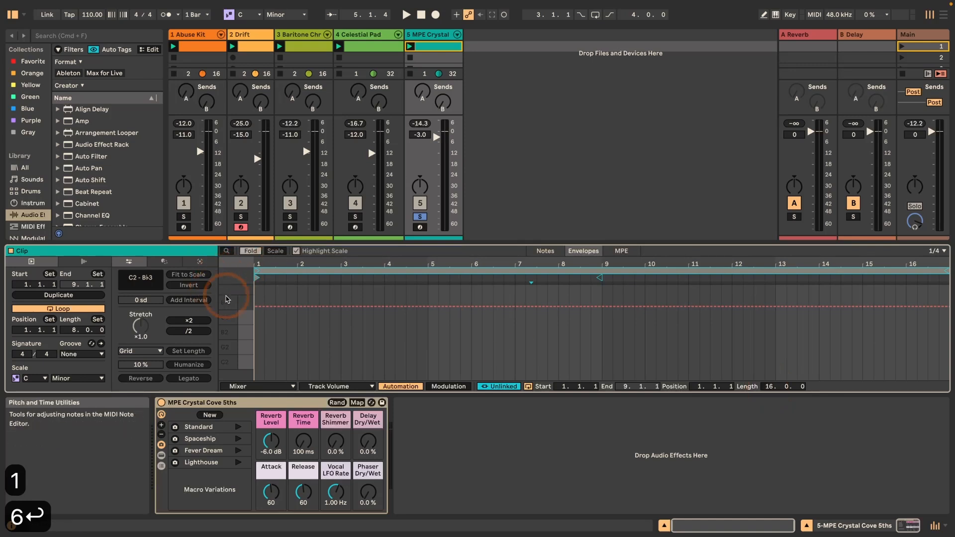
# Shape the Track Volume automation to rise from -∞ dB at bar 1 to 6 dB at bar 9 and fall to the bottom at the loop end
pyautogui.moveTo(406, 307); pyautogui.dragTo(406, 379)
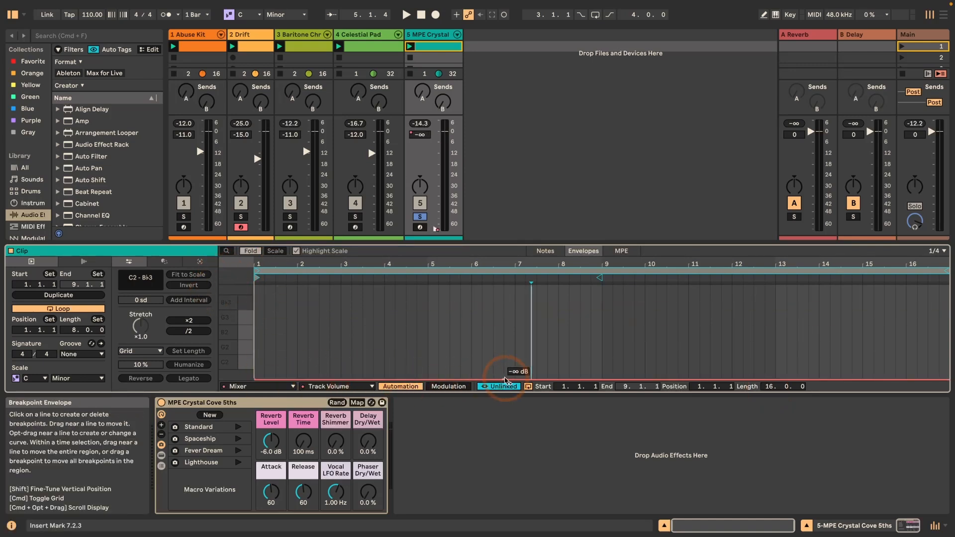
pyautogui.moveTo(602, 380); pyautogui.dragTo(602, 285)
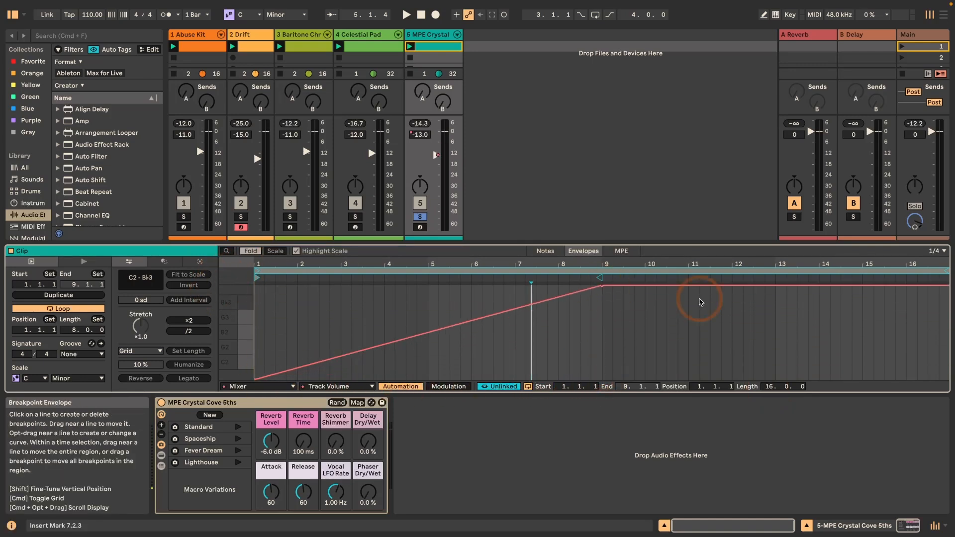
pyautogui.moveTo(948, 293); pyautogui.dragTo(948, 379)
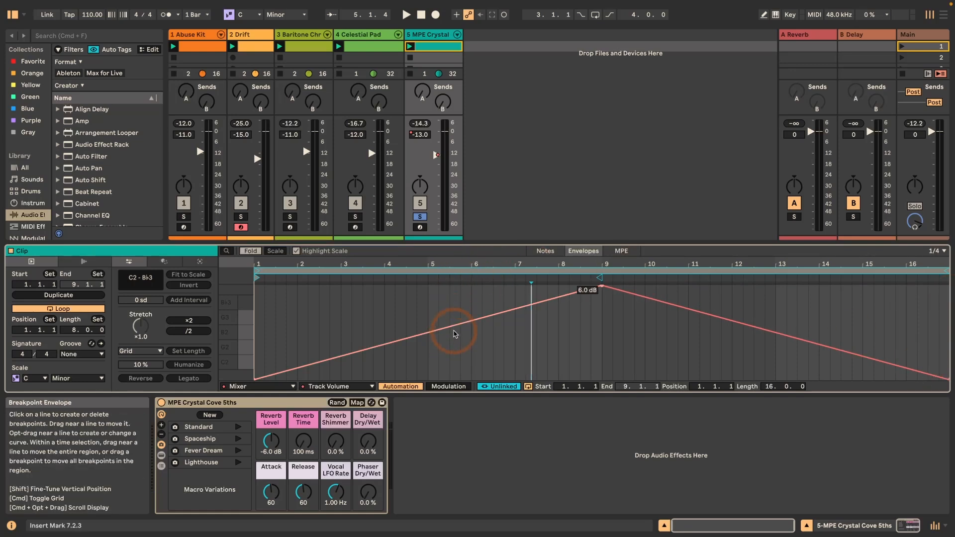
# Bend the rising volume segment downward and the falling one upward into curves, and audition the unlinked envelope
pyautogui.moveTo(453, 332); pyautogui.dragTo(454, 348)
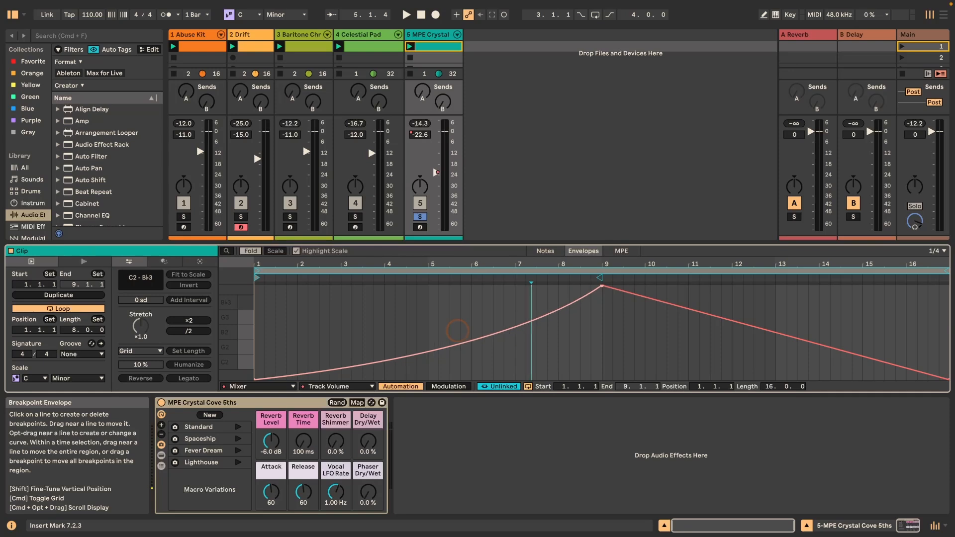
pyautogui.moveTo(701, 333); pyautogui.dragTo(724, 327)
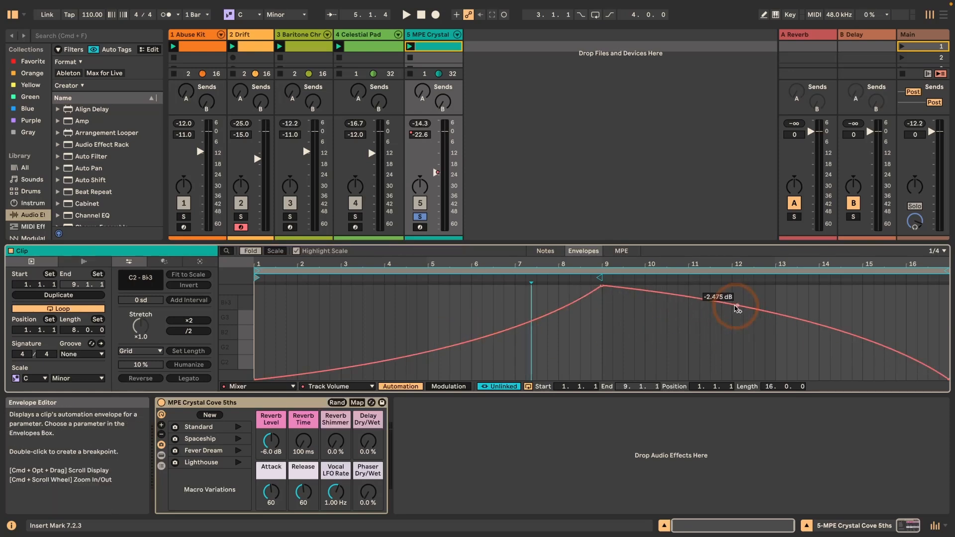
pyautogui.press('space')
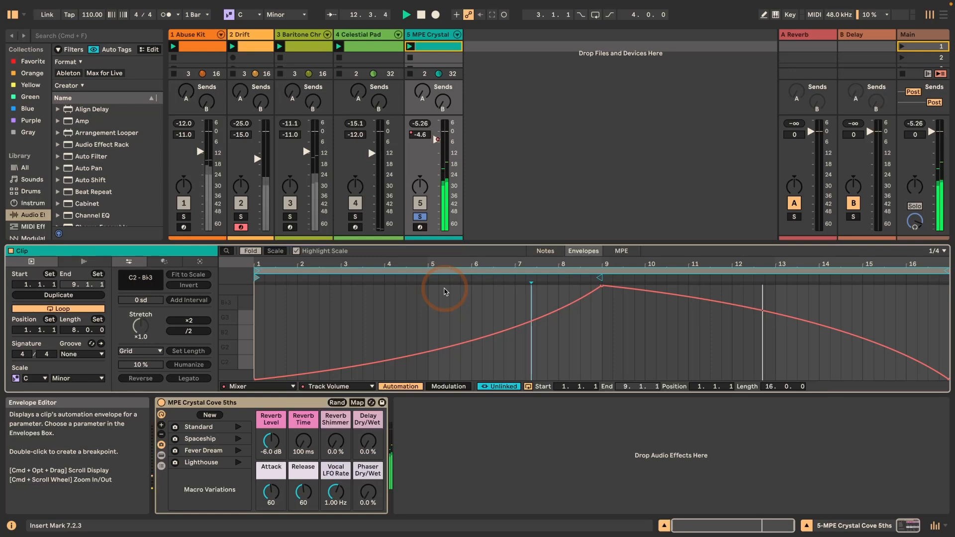
pyautogui.press('space')
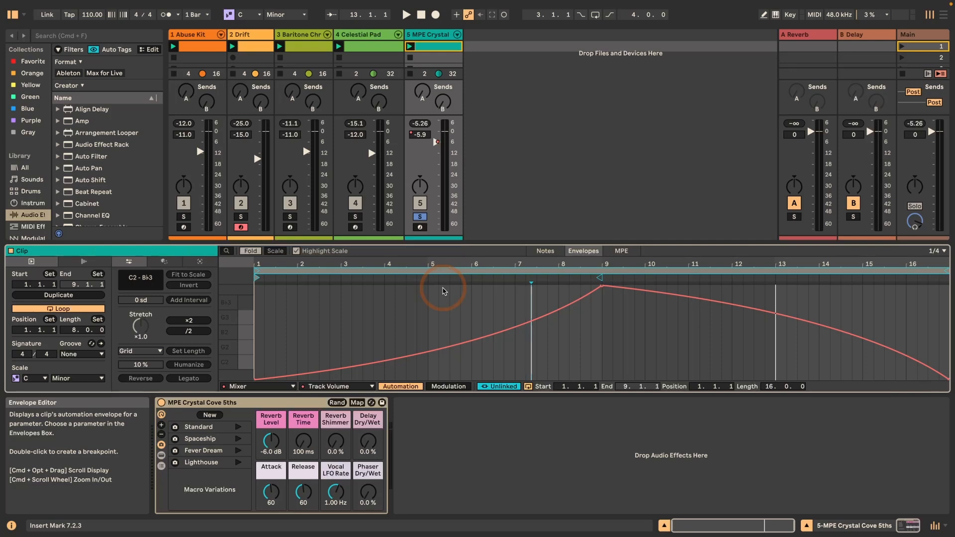
# Set the Track Volume breakpoint at bar 9 to exactly -3 dB
pyautogui.rightClick(598, 293)
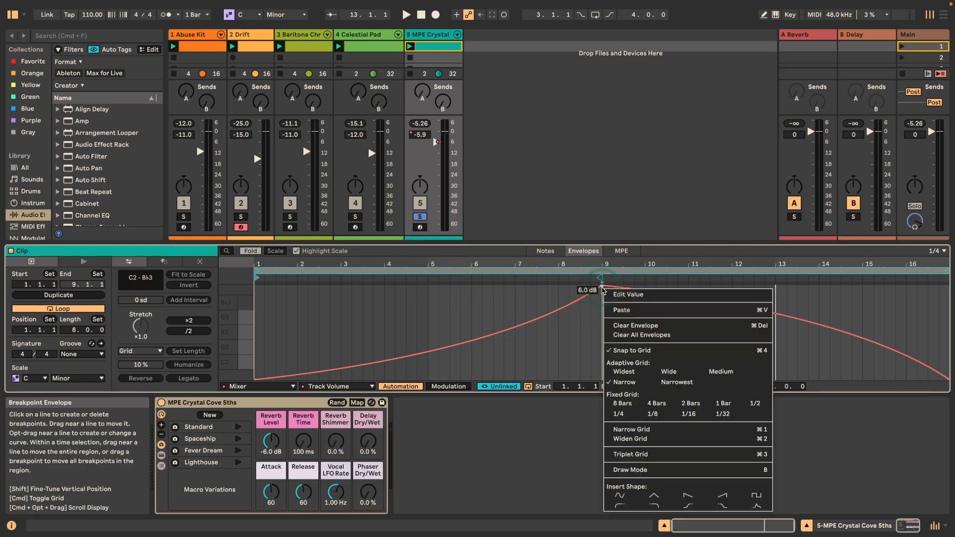
pyautogui.click(626, 298)
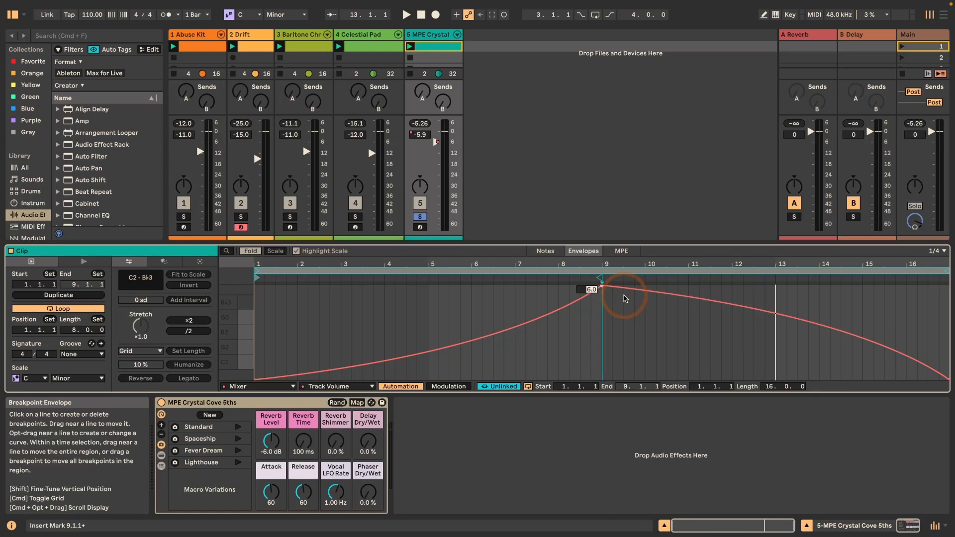
pyautogui.write('-3')
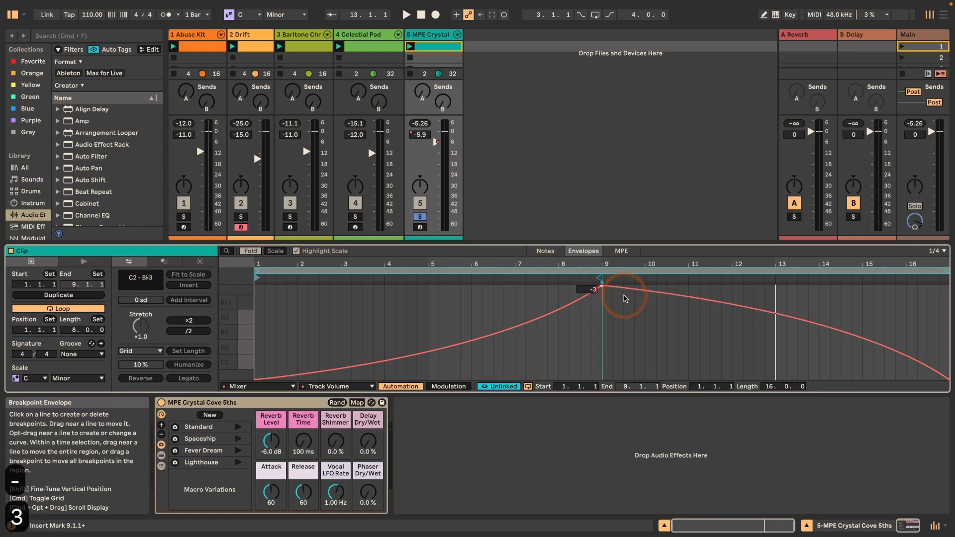
pyautogui.press('Return')
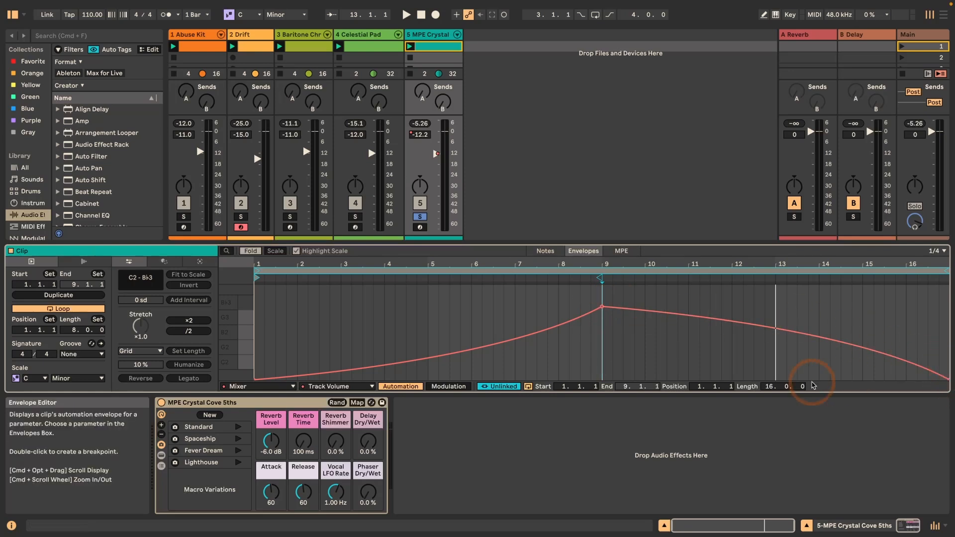
# Switch to the Track Volume modulation envelope and shape it to rise from about 72% at bar 1 to 100% at bar 5
pyautogui.click(444, 388)
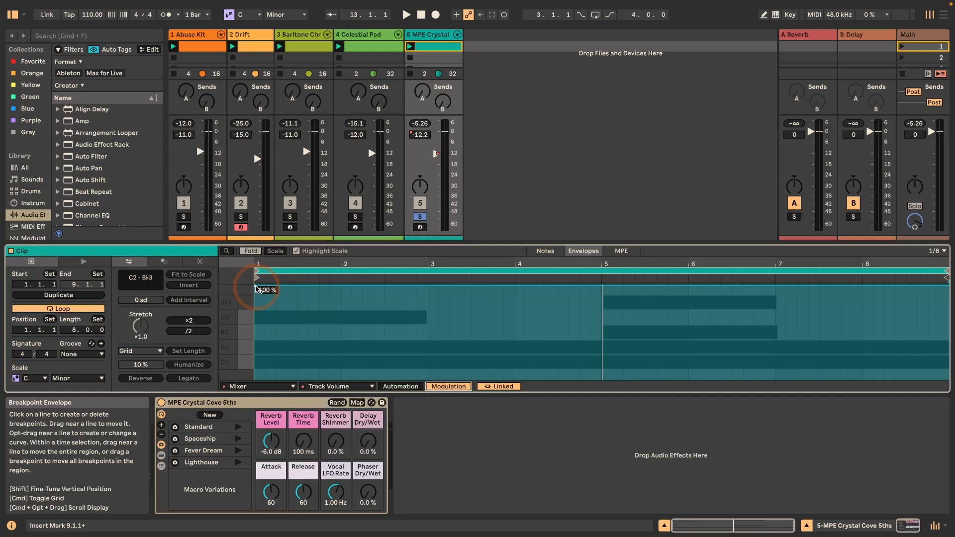
pyautogui.moveTo(255, 289); pyautogui.dragTo(255, 311)
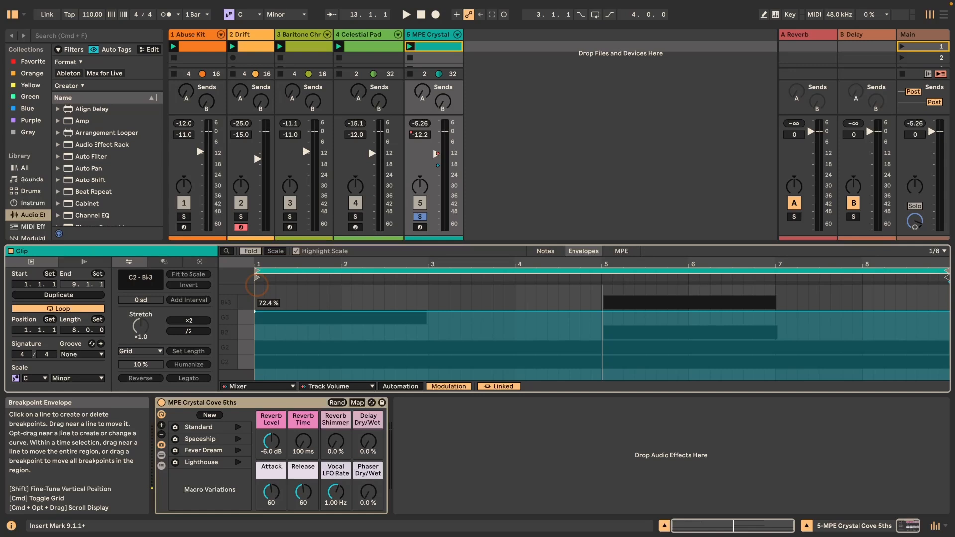
pyautogui.moveTo(602, 310); pyautogui.dragTo(602, 285)
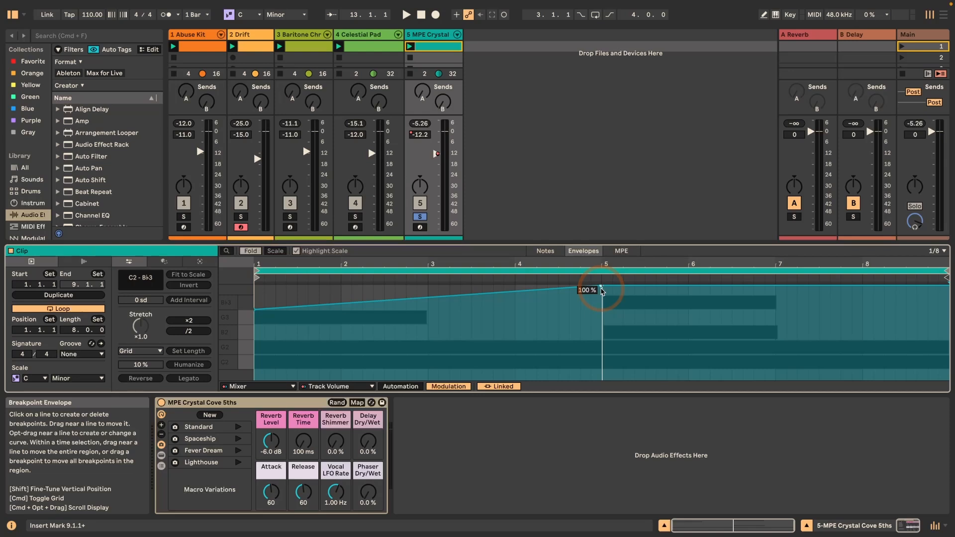
# Play the MPE Crystal clip to audition how the modulation scales its automated track volume, and stop playback
pyautogui.press('space')
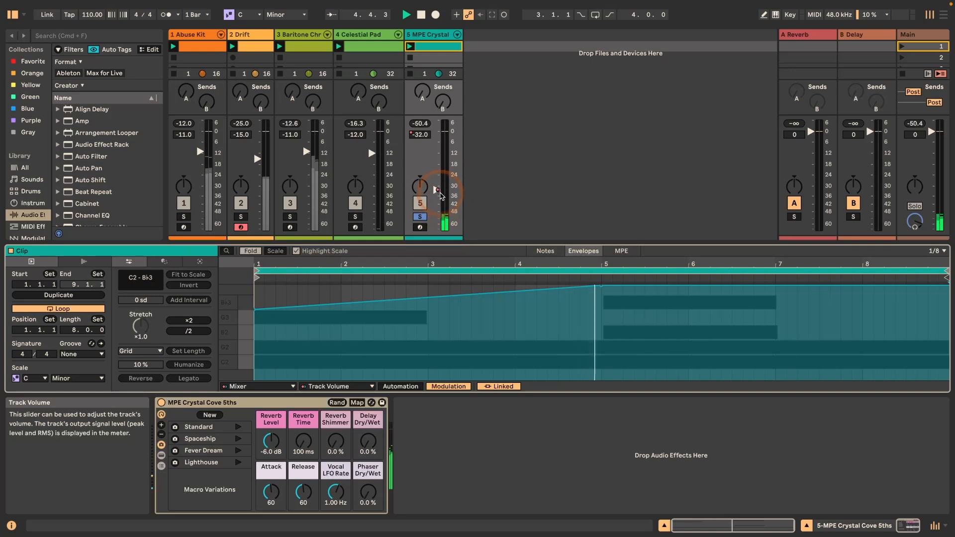
pyautogui.moveTo(439, 187); pyautogui.dragTo(440, 182)
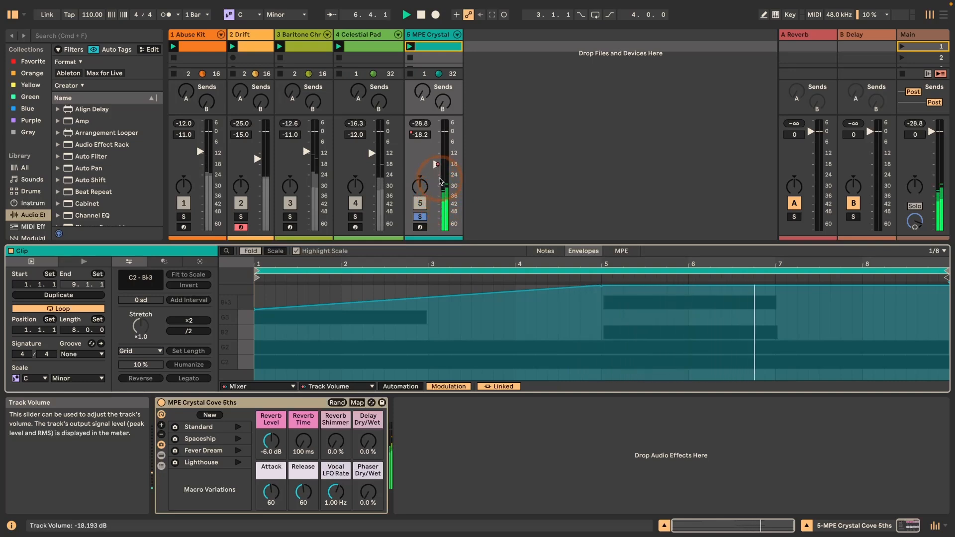
pyautogui.press('space')
pyautogui.press('space')
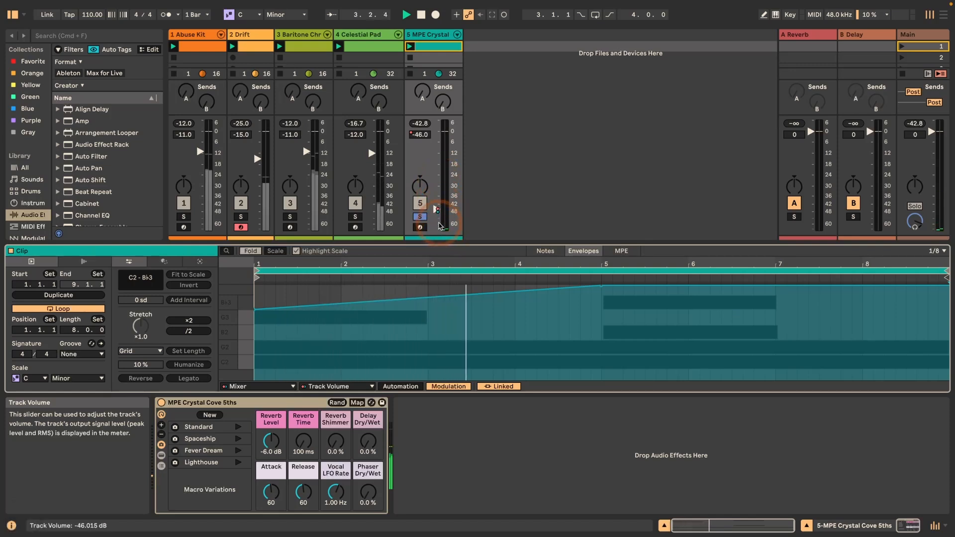
pyautogui.press('space')
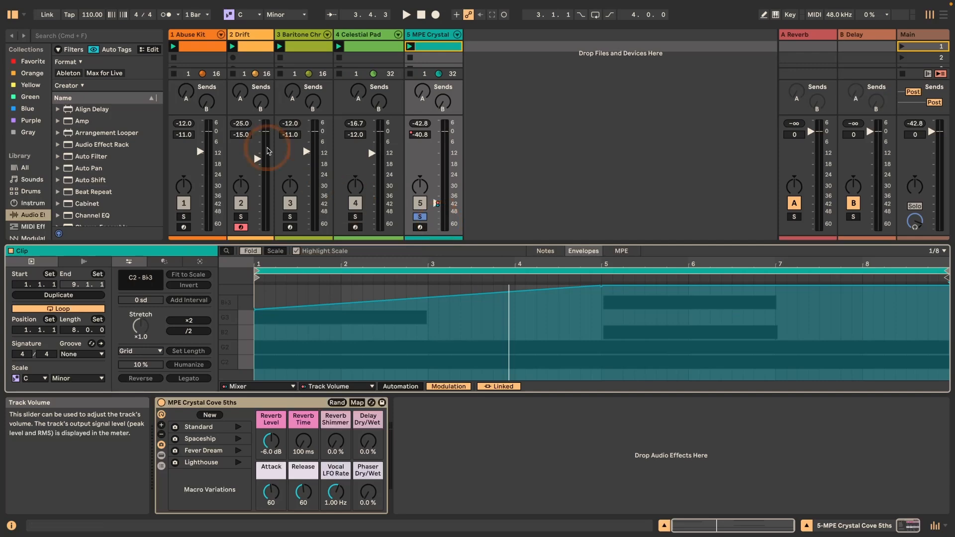
# Copy the Drift session clip to bar 1 of its track in the Arrangement and return playback to the Arrangement
pyautogui.click(253, 50)
pyautogui.press('Tab')
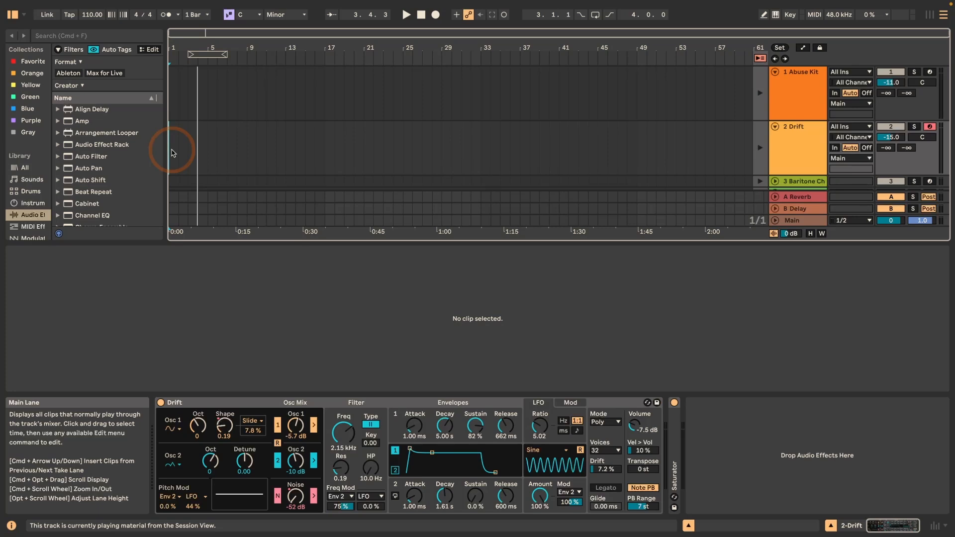
pyautogui.press('super+v')
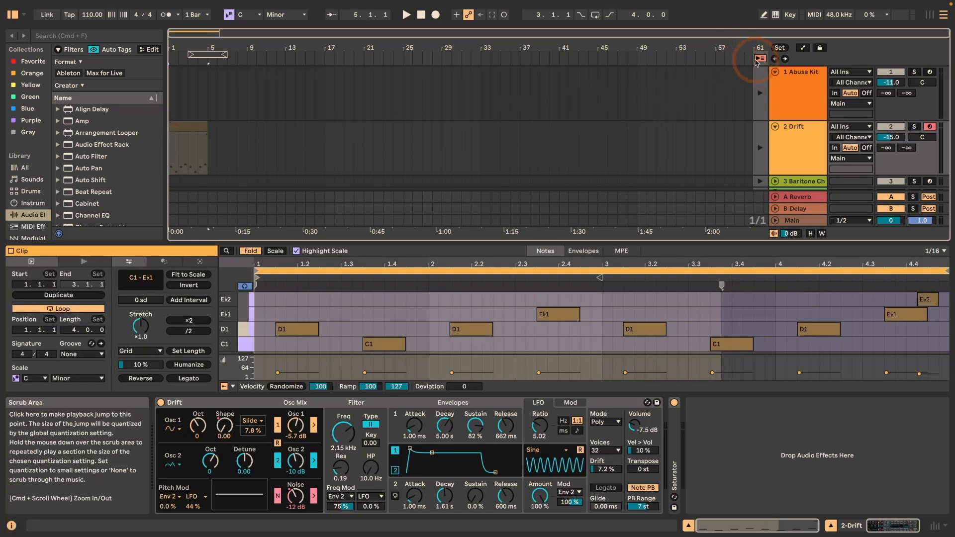
pyautogui.click(760, 59)
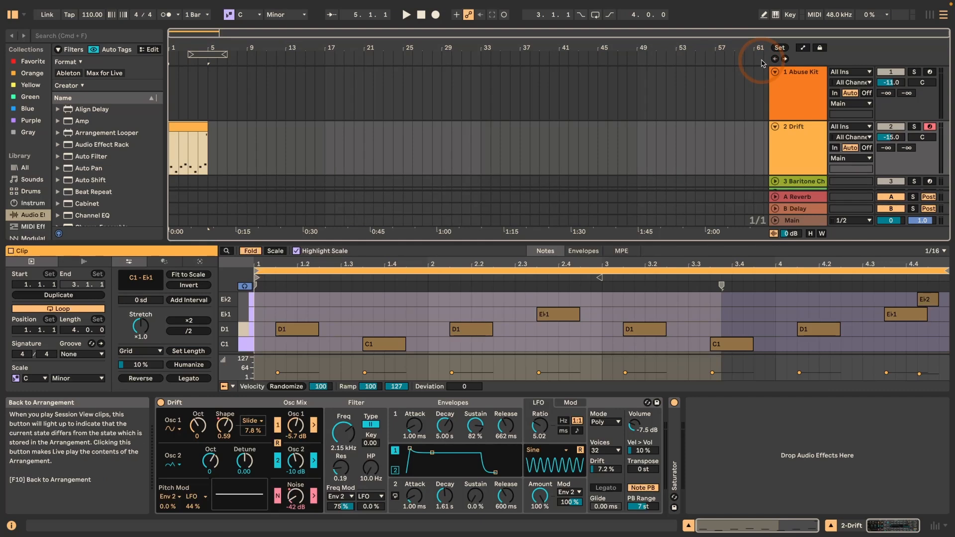
# Show the pasted Drift clip's envelopes and look through the device parameters they offer
pyautogui.click(581, 251)
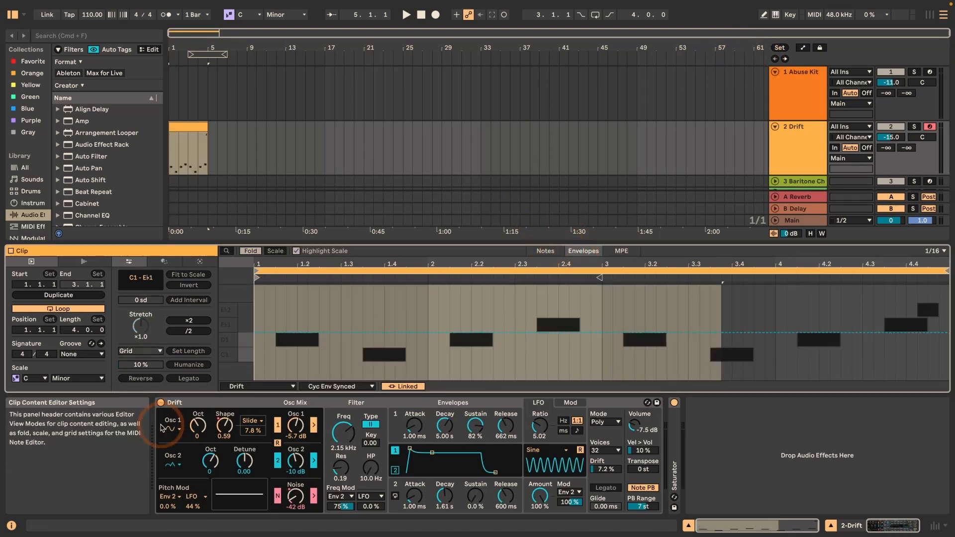
pyautogui.click(313, 386)
pyautogui.scroll(-1, 378, 348)
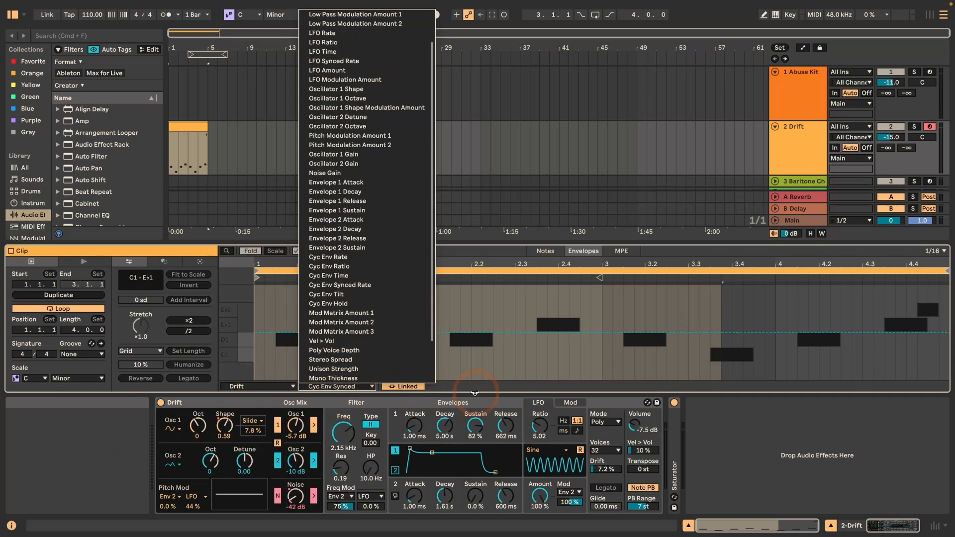
pyautogui.click(475, 393)
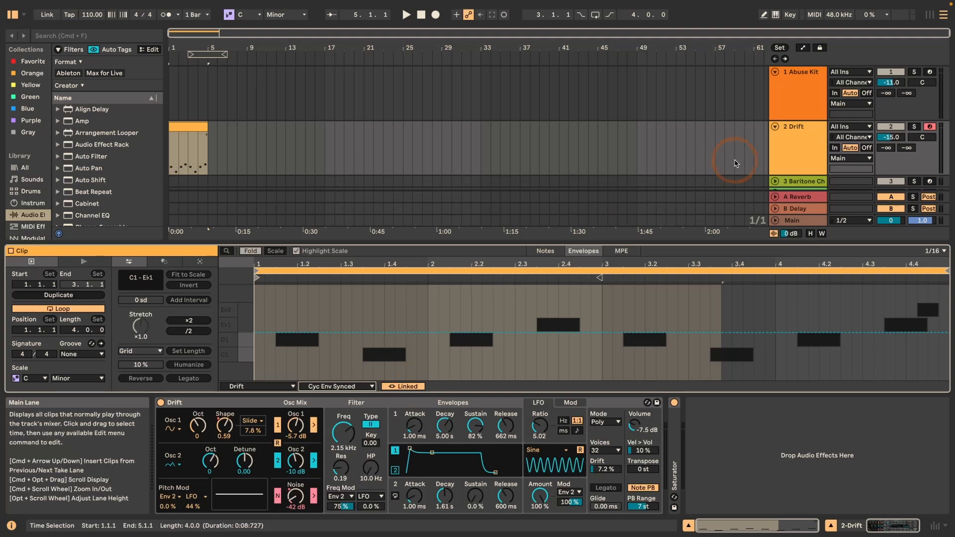
# Show automation in the Arrangement and zoom in on the Noise Gain curve over the Drift clip
pyautogui.click(802, 131)
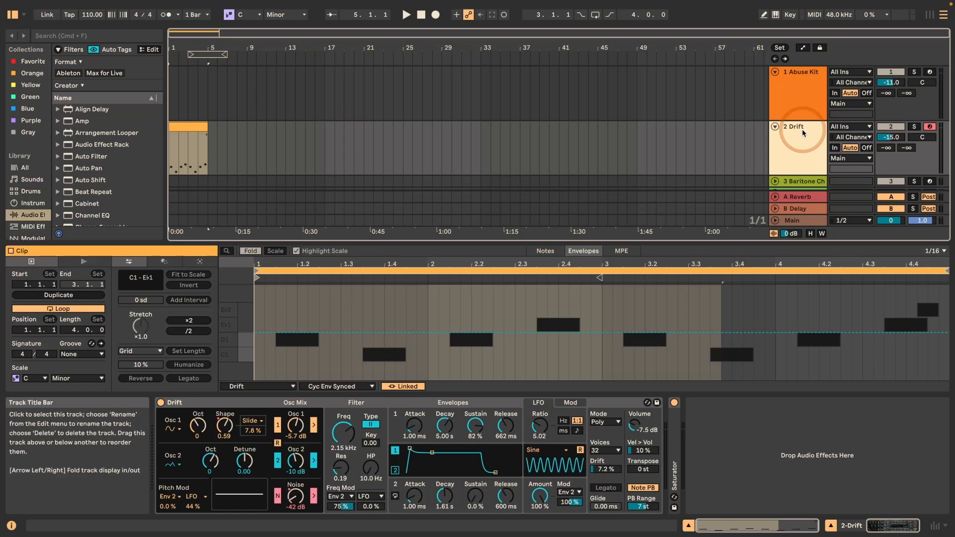
pyautogui.press('a')
pyautogui.click(183, 151)
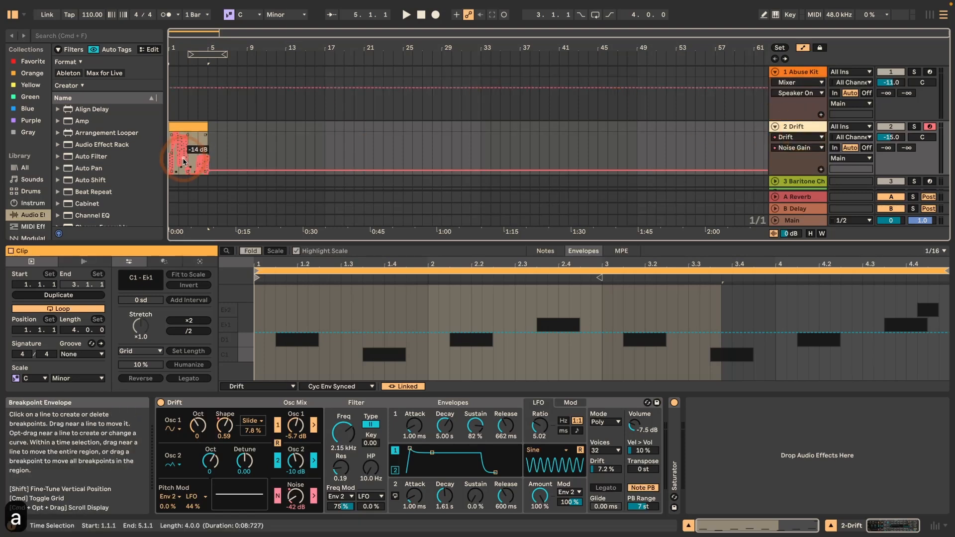
pyautogui.moveTo(218, 147); pyautogui.dragTo(163, 150)
pyautogui.press('z')
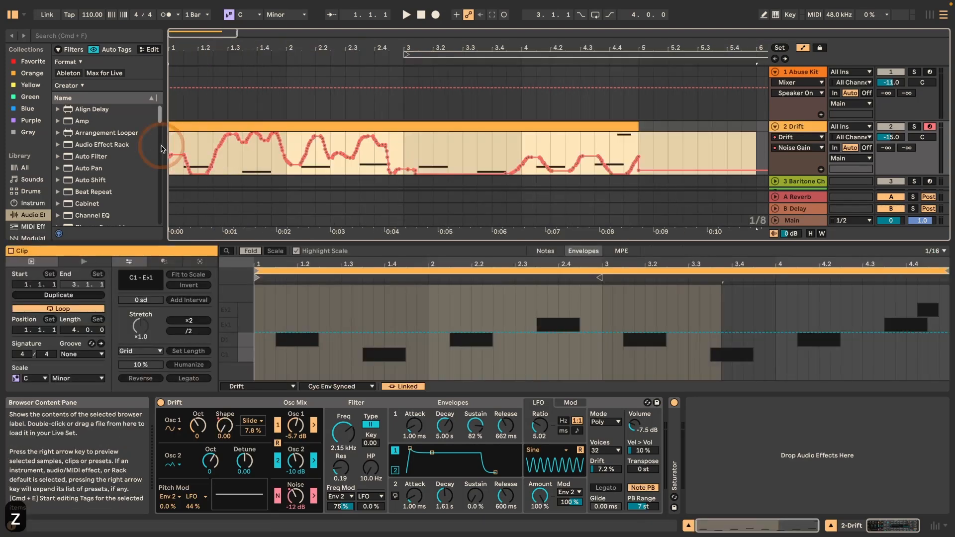